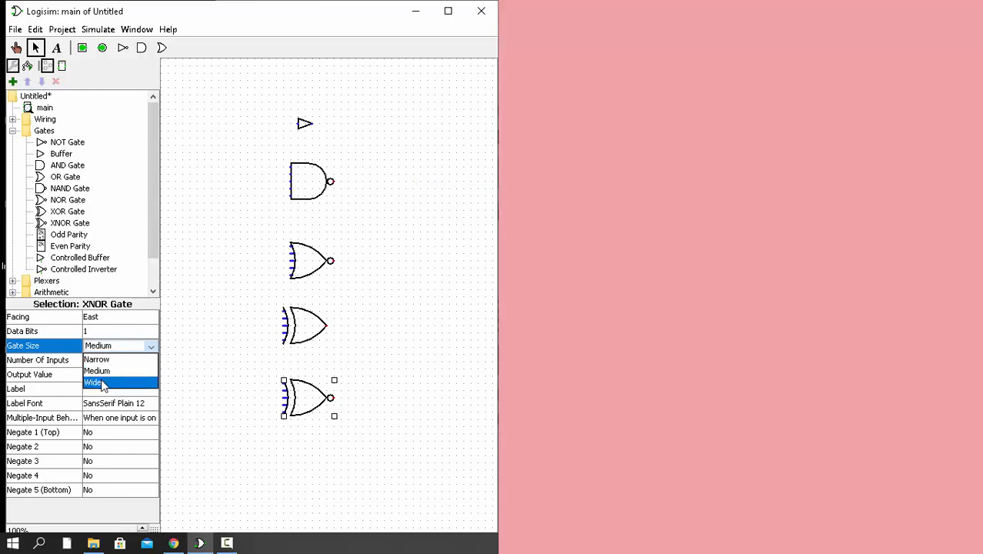
# - Set the XNOR gate's size to Wide and its number of inputs to 2
pyautogui.click(101, 381)
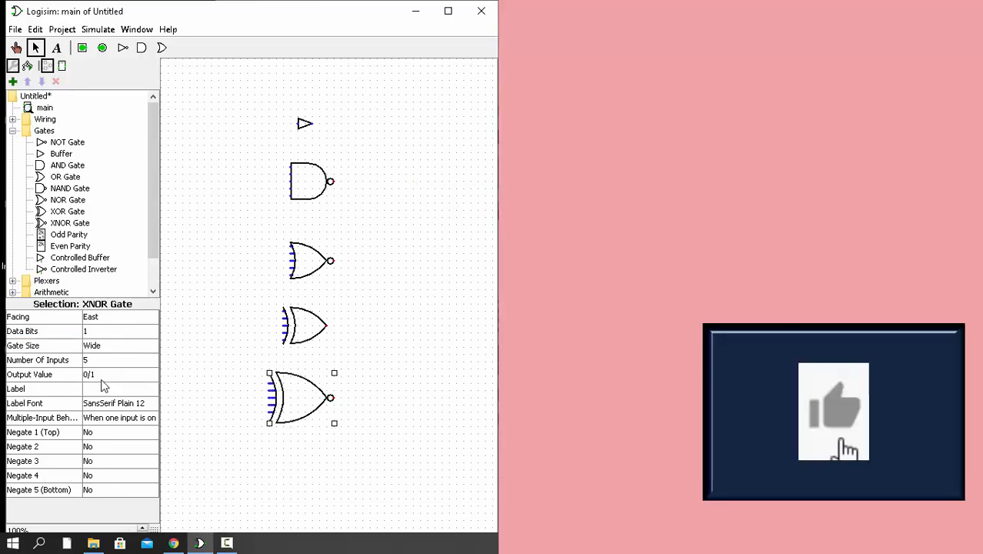
pyautogui.click(106, 365)
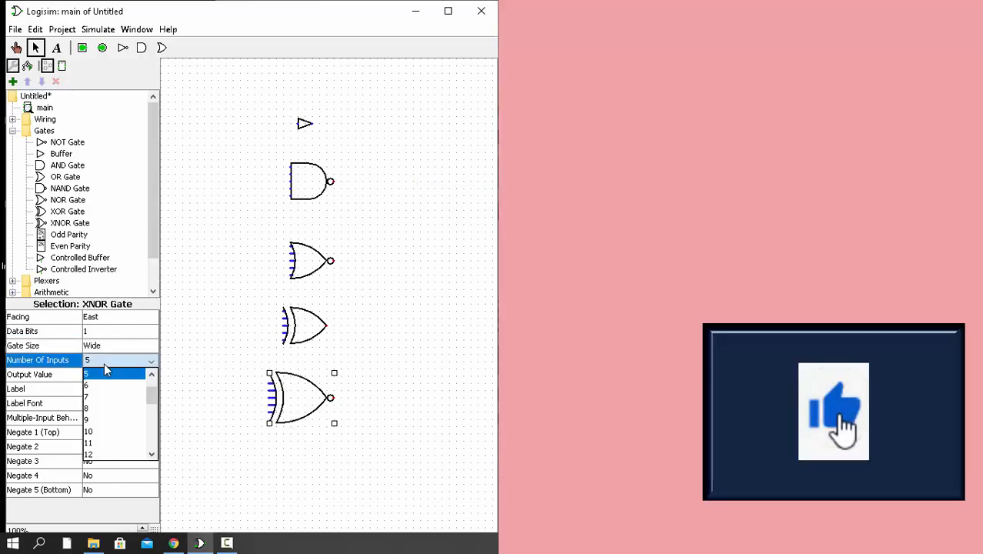
pyautogui.click(110, 371)
pyautogui.click(143, 362)
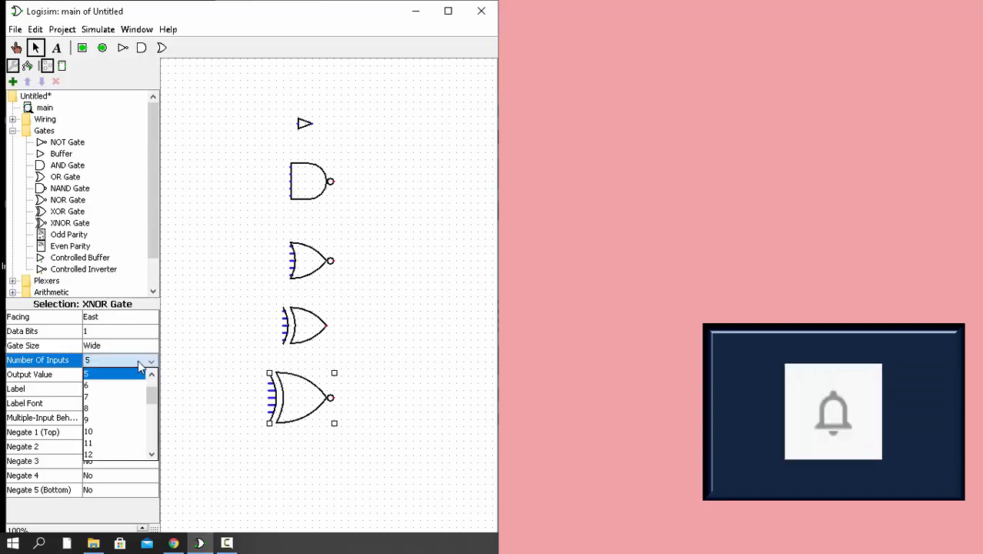
pyautogui.moveTo(151, 398); pyautogui.dragTo(151, 377)
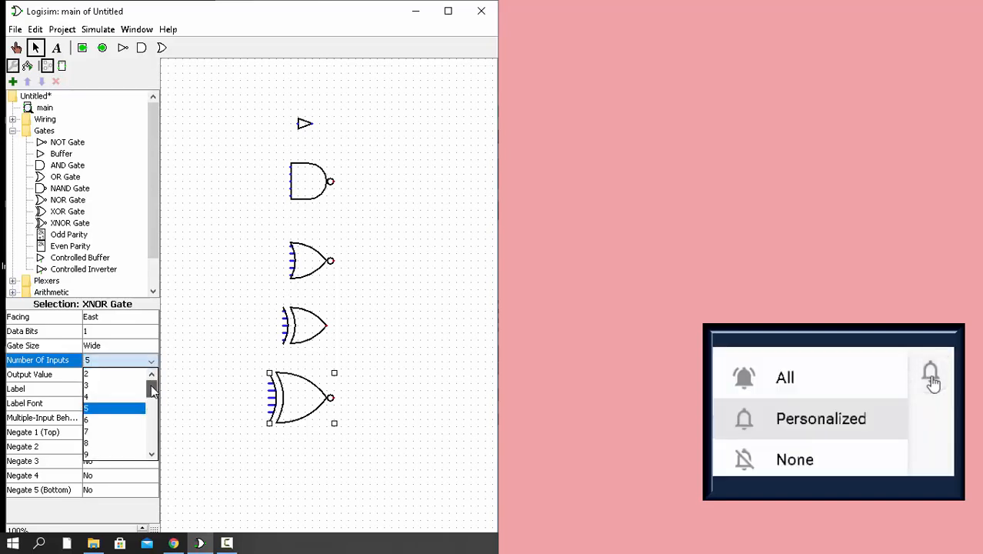
pyautogui.click(129, 377)
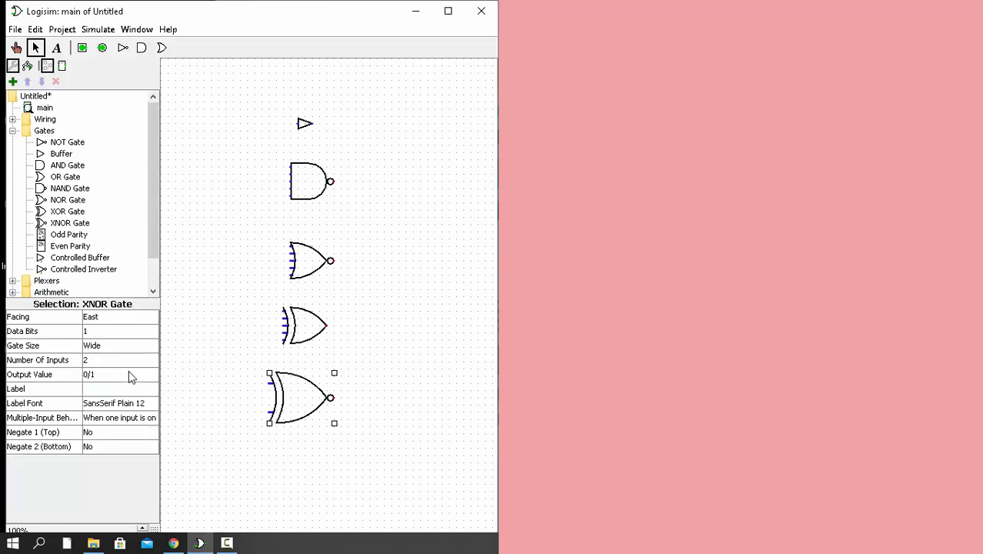
# - Set the XOR gate's size to Wide and its number of inputs to 2
pyautogui.click(313, 330)
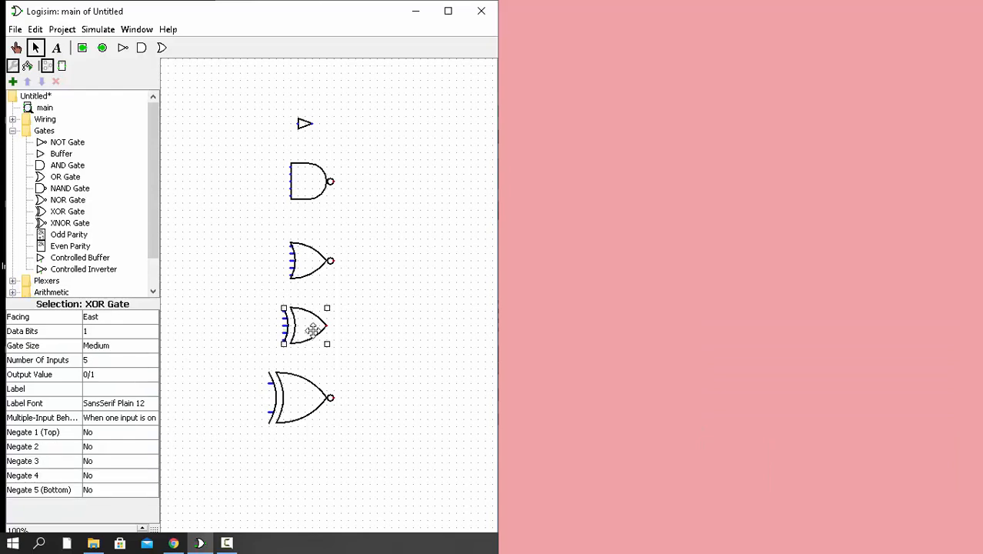
pyautogui.click(132, 347)
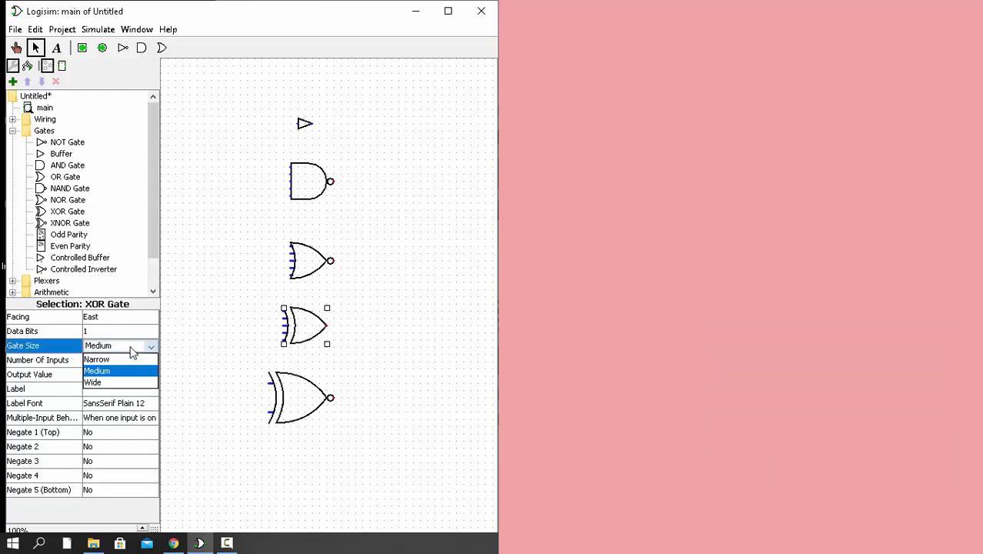
pyautogui.click(114, 383)
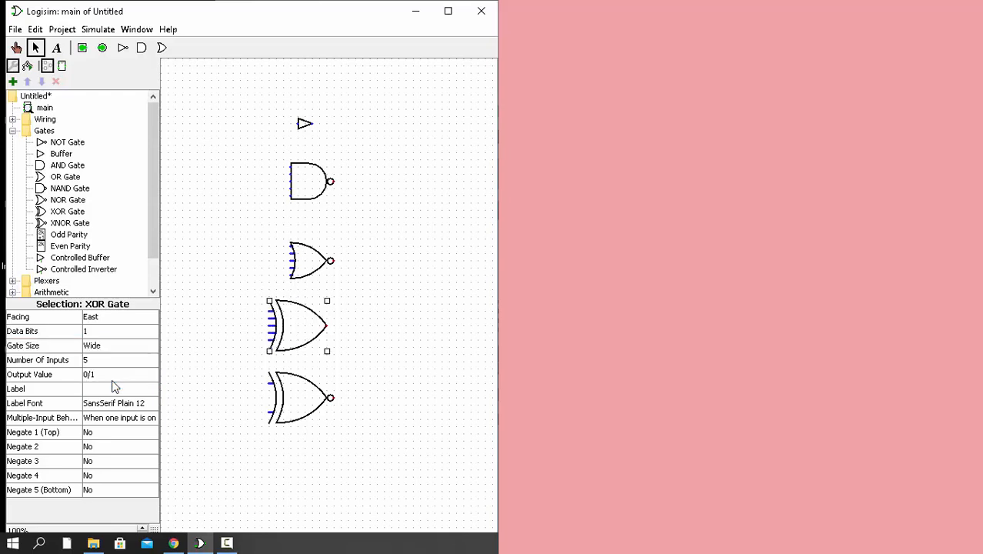
pyautogui.click(120, 362)
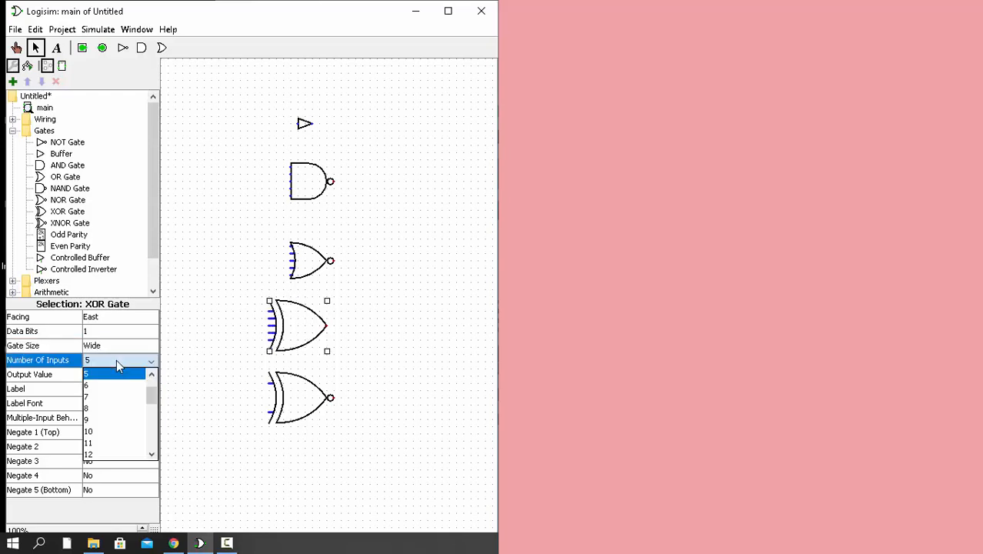
pyautogui.click(151, 375)
pyautogui.click(152, 375)
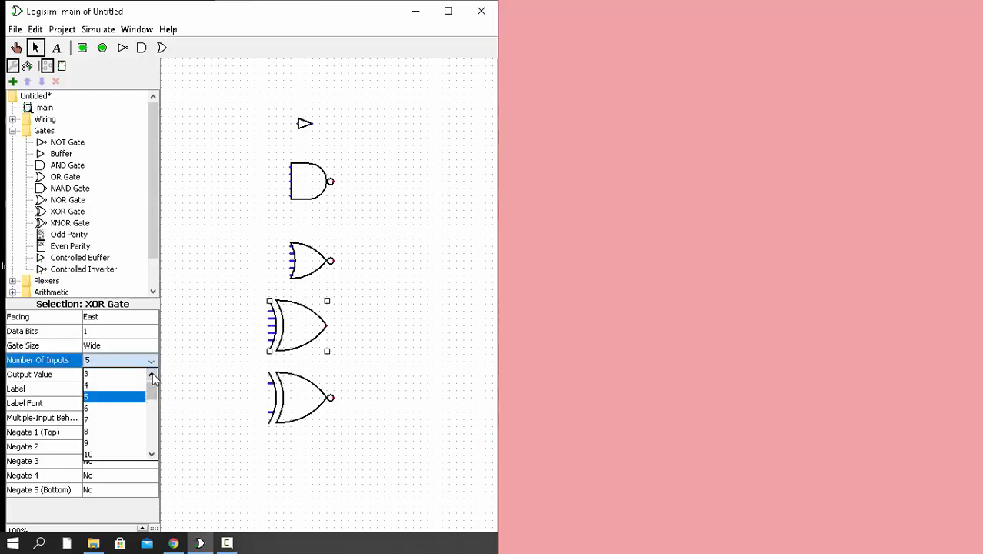
pyautogui.click(152, 374)
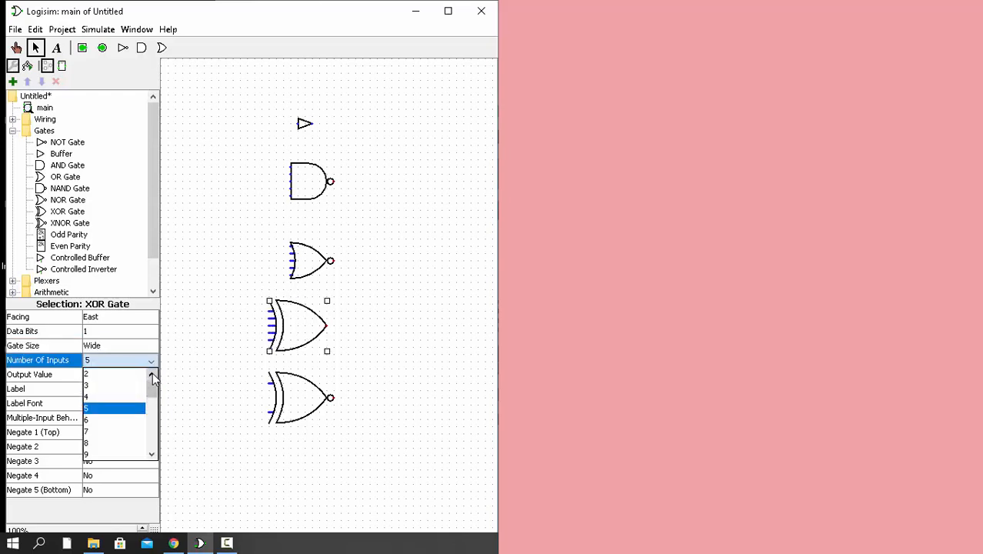
pyautogui.click(114, 377)
# - Set the NOR gate's size to Wide and its number of inputs to 2
pyautogui.click(317, 275)
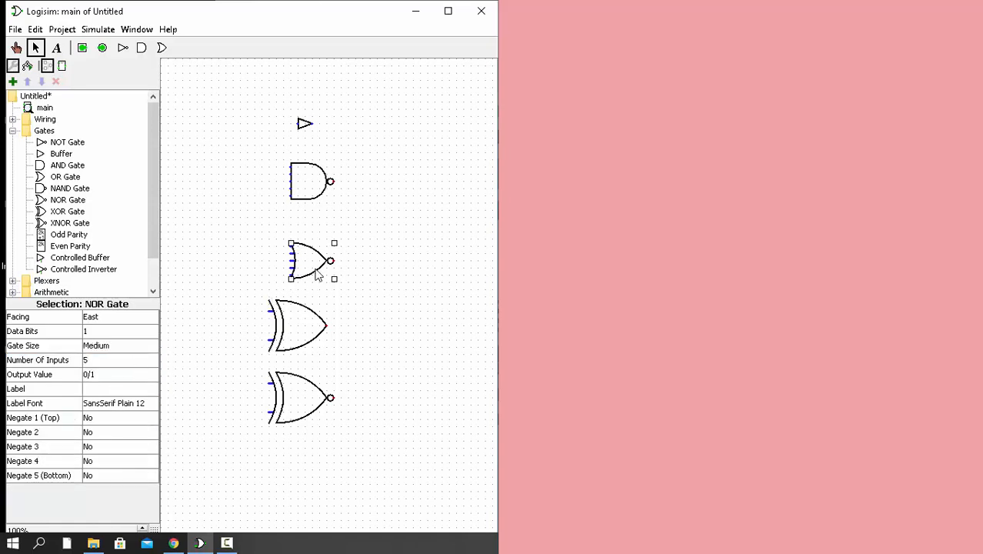
pyautogui.click(120, 347)
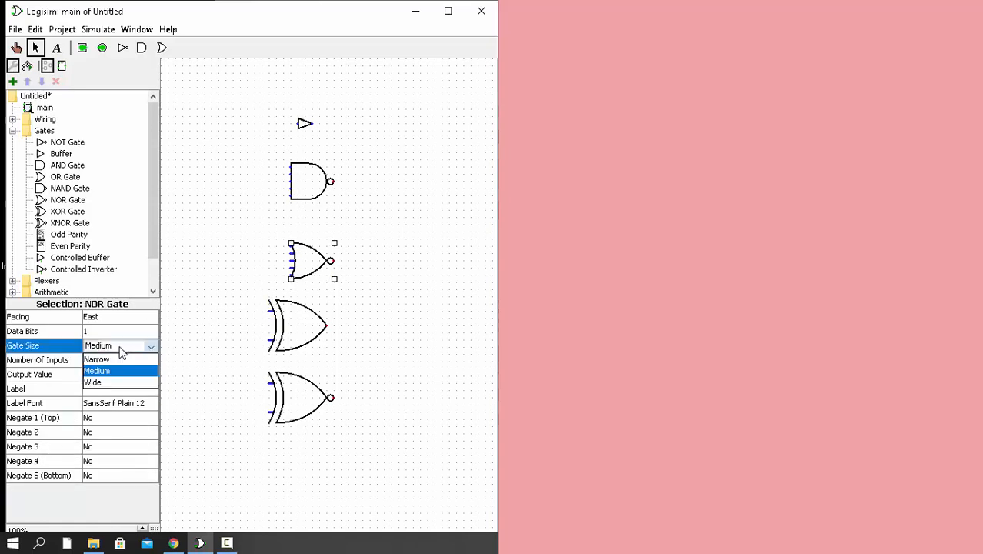
pyautogui.click(112, 382)
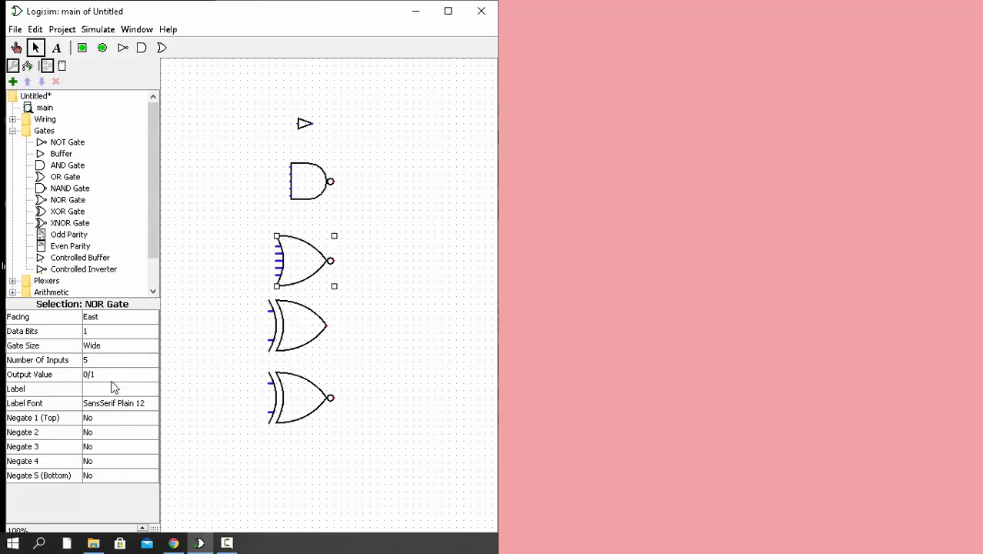
pyautogui.click(114, 360)
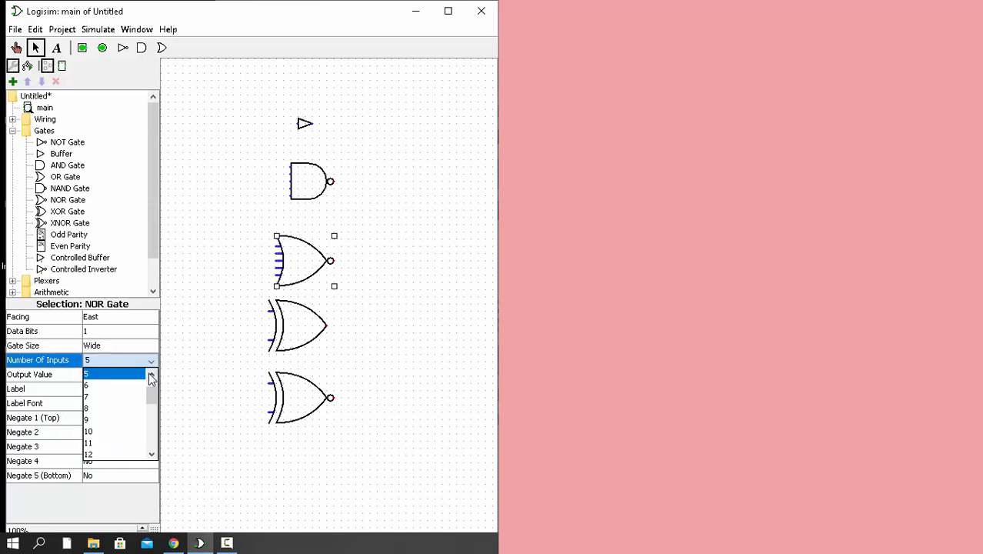
pyautogui.click(151, 376)
pyautogui.click(151, 375)
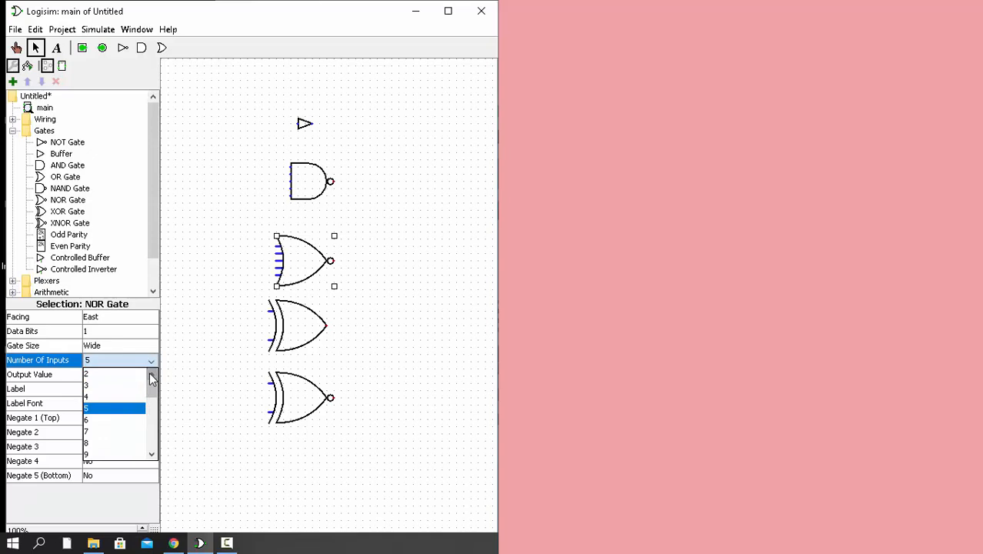
pyautogui.click(126, 375)
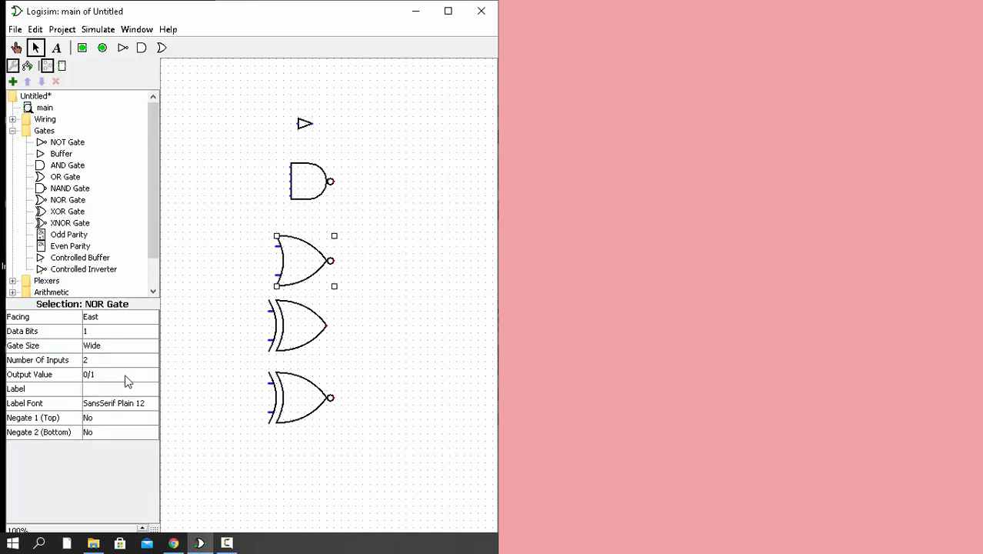
# - Set the NAND gate's size to Wide and its number of inputs to 2
pyautogui.click(315, 209)
pyautogui.click(315, 197)
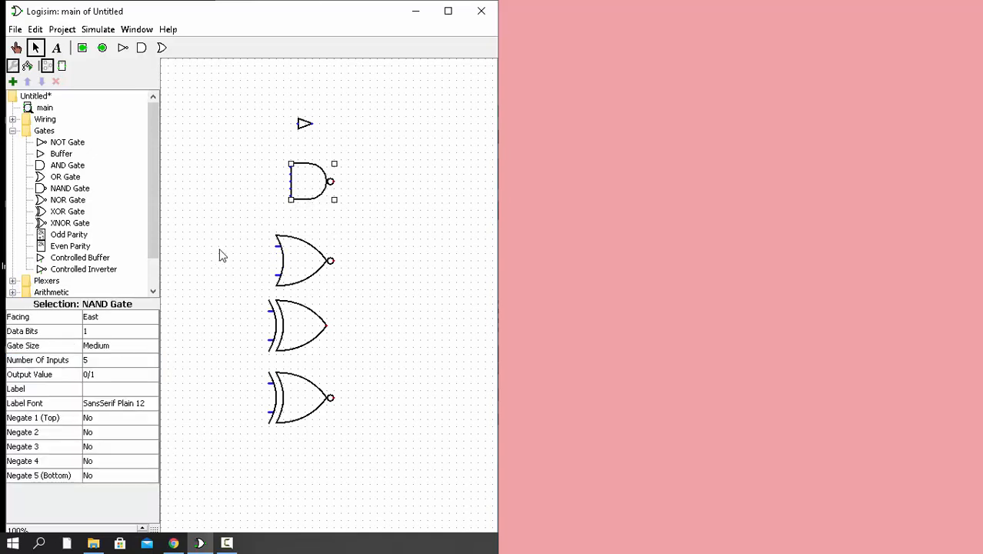
pyautogui.click(127, 348)
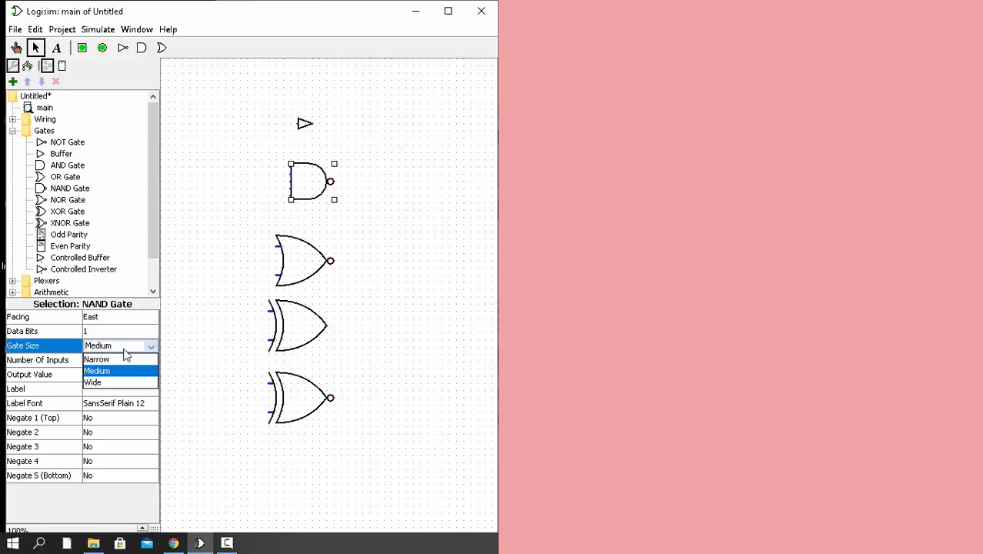
pyautogui.click(106, 382)
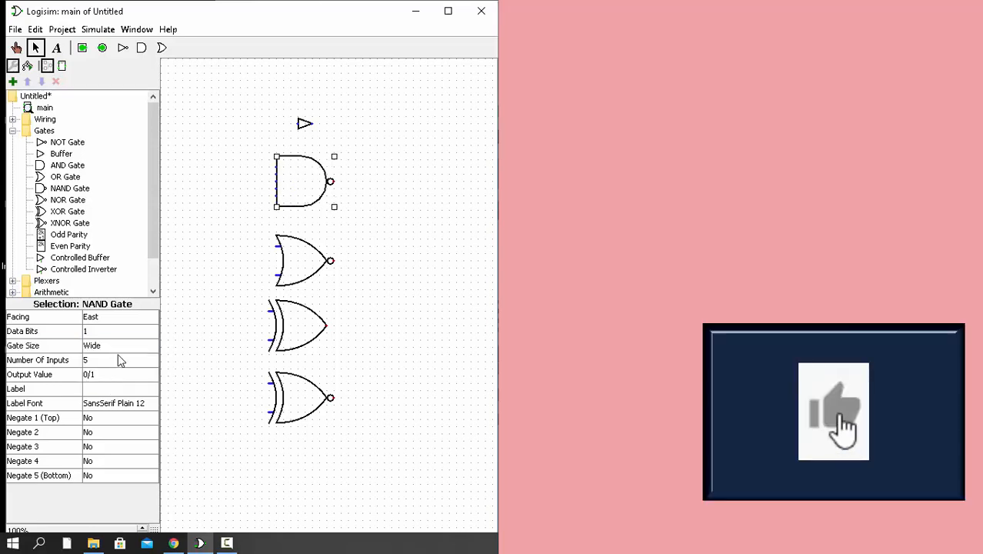
pyautogui.click(119, 362)
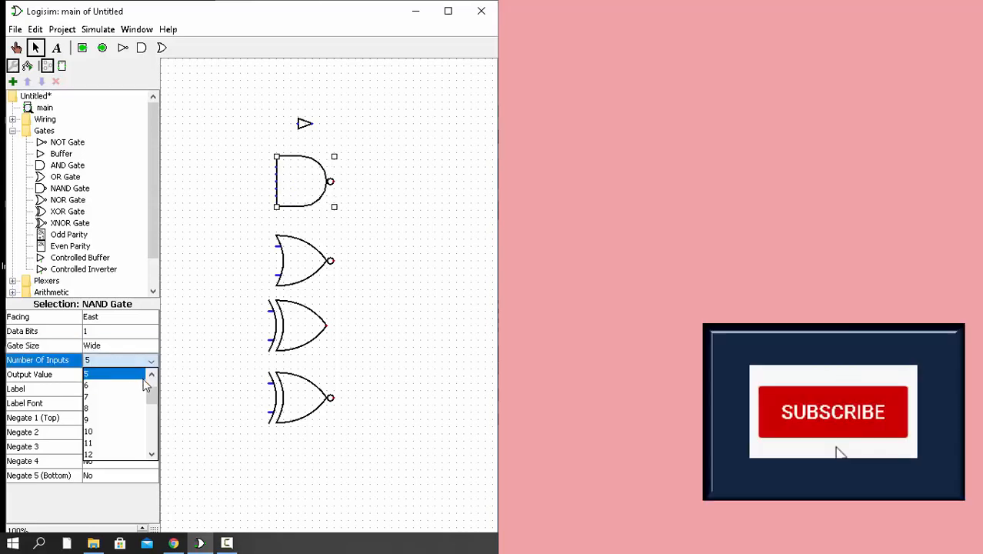
pyautogui.moveTo(152, 400); pyautogui.dragTo(152, 380)
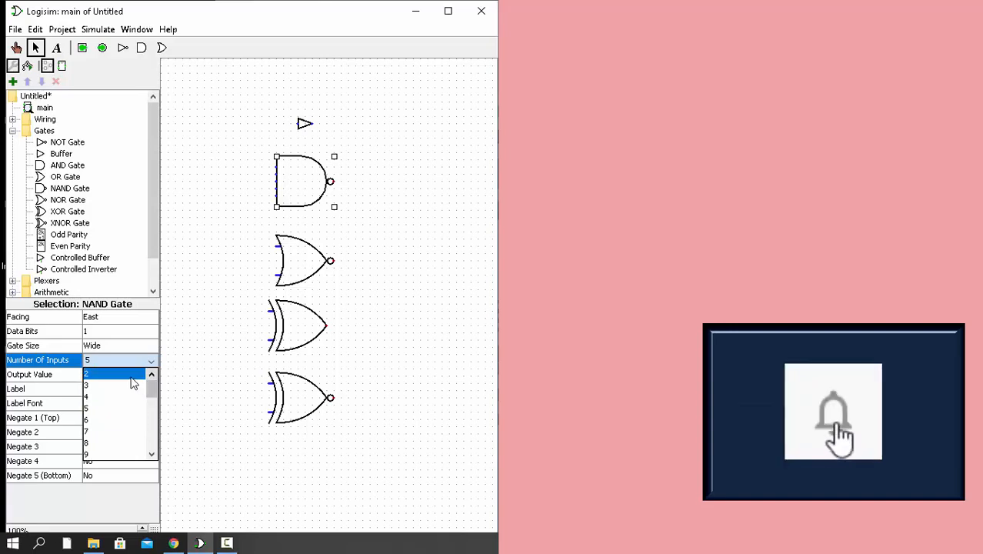
pyautogui.click(131, 377)
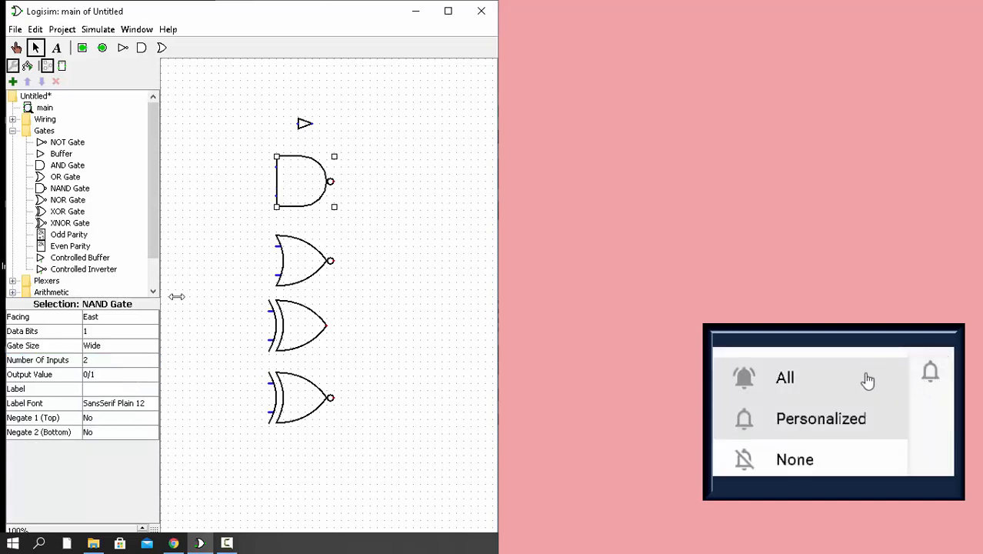
# - Draw straight horizontal wires outward from the buffer's input and output
pyautogui.click(304, 124)
pyautogui.click(304, 125)
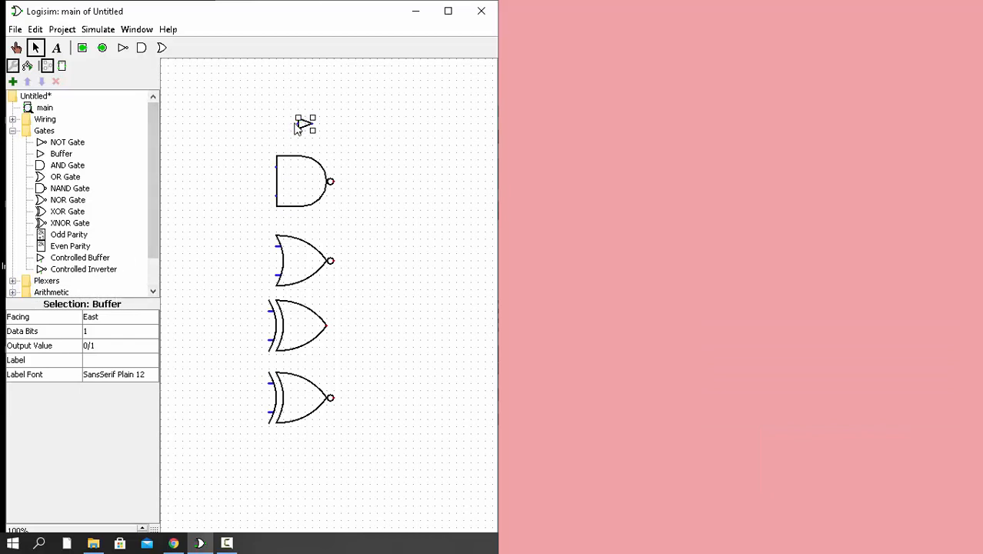
pyautogui.moveTo(295, 127); pyautogui.dragTo(251, 128)
pyautogui.moveTo(314, 131); pyautogui.dragTo(356, 126)
# - Draw short horizontal wires from both inputs and the output of the NAND gate, ending level with the buffer's wires
pyautogui.moveTo(277, 166); pyautogui.dragTo(247, 166)
pyautogui.moveTo(276, 196); pyautogui.dragTo(247, 196)
pyautogui.moveTo(331, 183); pyautogui.dragTo(358, 189)
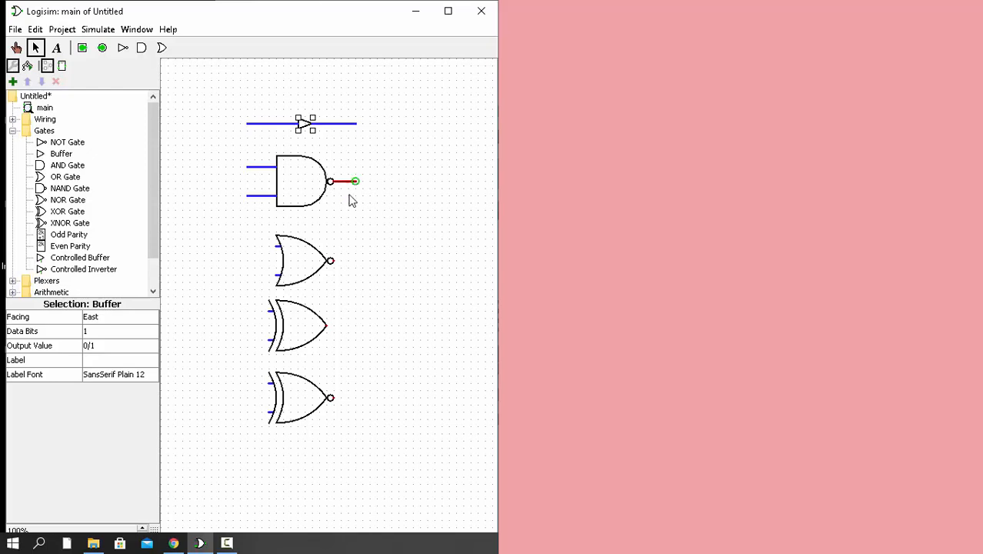
# - Draw horizontal wires from both inputs and the output of the NOR, XOR and XNOR gates, aligned with the wire ends above
pyautogui.moveTo(332, 262); pyautogui.dragTo(355, 268)
pyautogui.moveTo(276, 246); pyautogui.dragTo(248, 250)
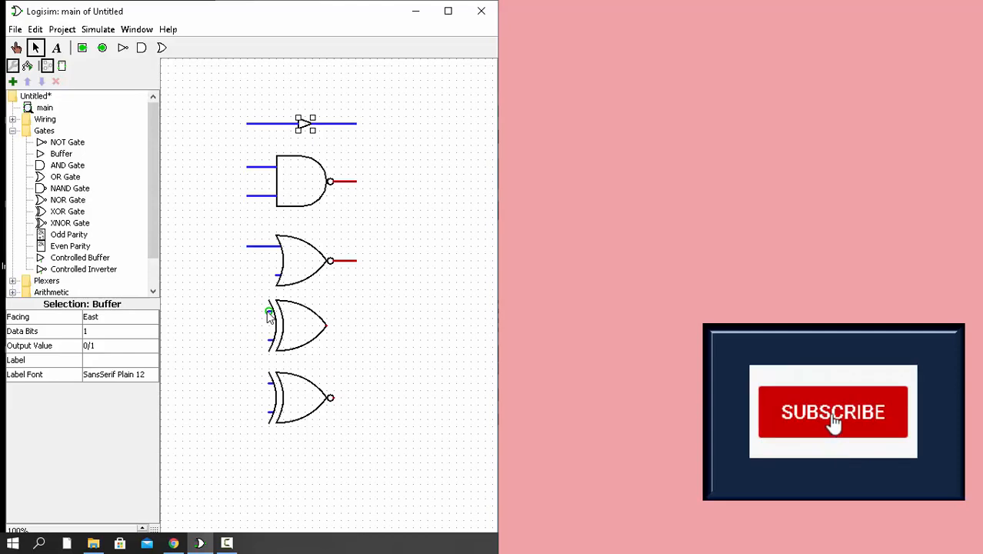
pyautogui.moveTo(270, 312); pyautogui.dragTo(248, 312)
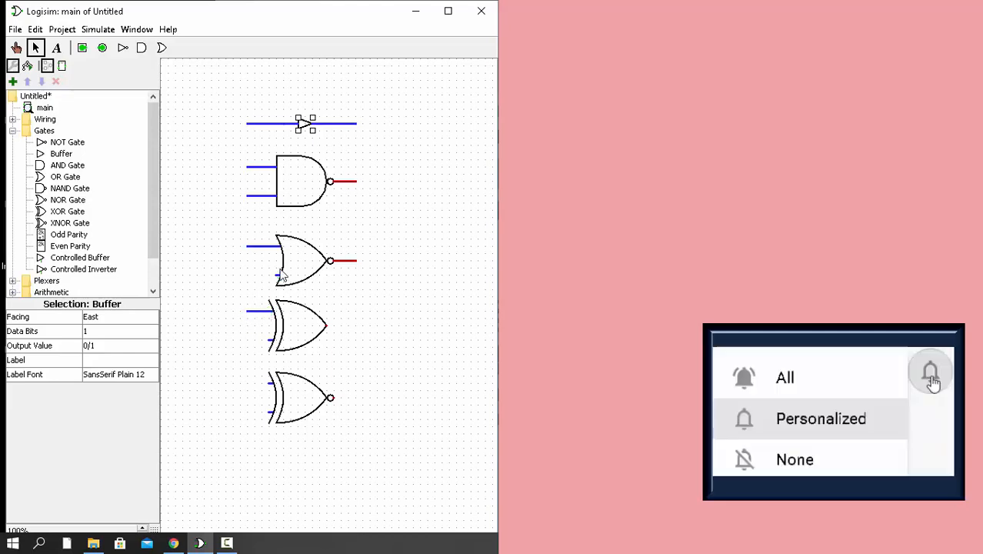
pyautogui.moveTo(278, 275); pyautogui.dragTo(248, 279)
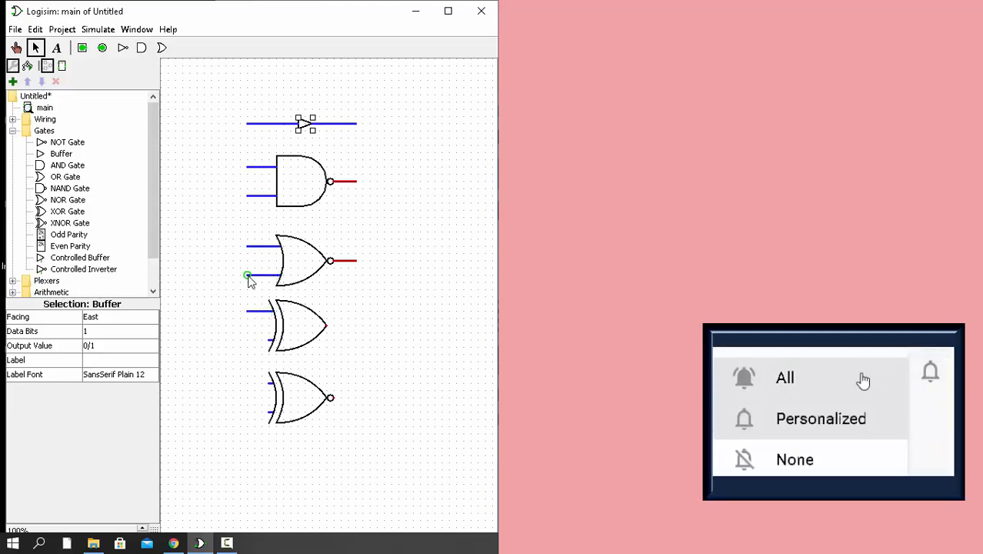
pyautogui.moveTo(270, 340); pyautogui.dragTo(247, 340)
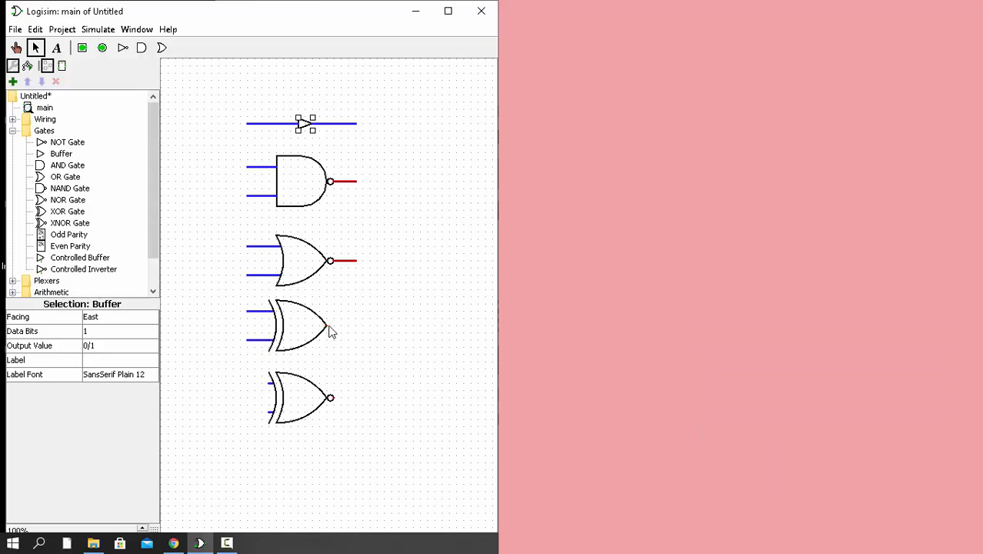
pyautogui.moveTo(330, 331); pyautogui.dragTo(355, 326)
pyautogui.moveTo(333, 399); pyautogui.dragTo(354, 398)
pyautogui.moveTo(269, 384); pyautogui.dragTo(251, 413)
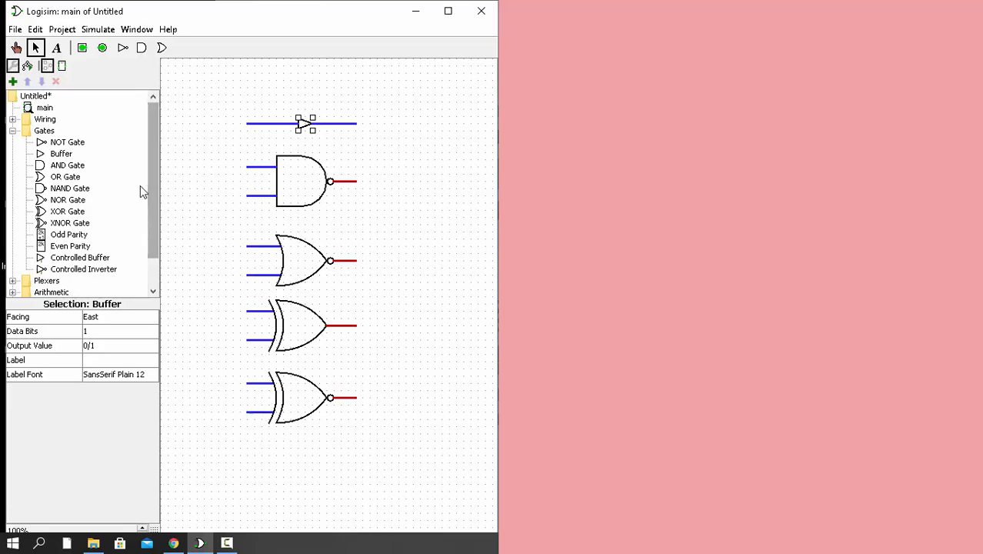
# - Place an input pin at the end of the buffer's input wire and a copy of it on the NAND gate's upper input wire
pyautogui.click(82, 49)
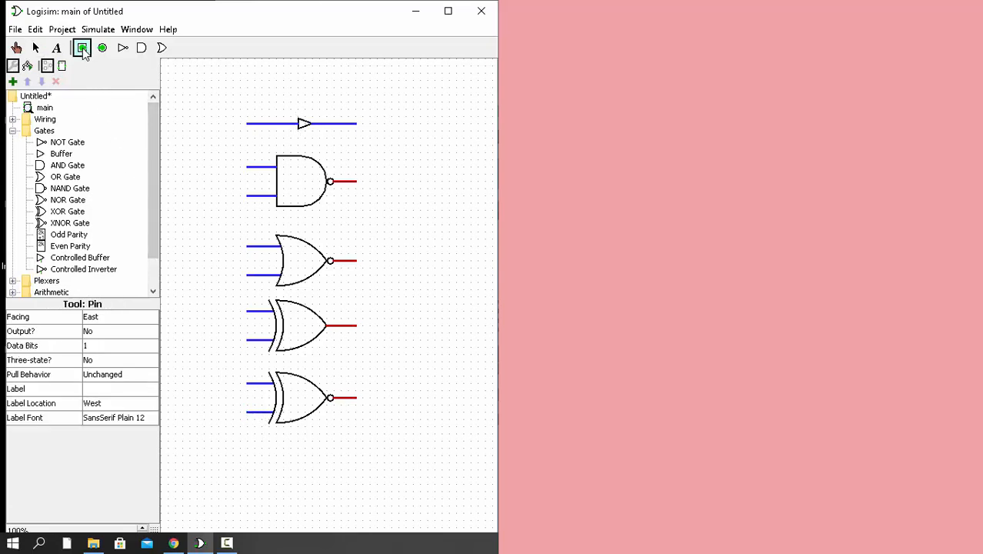
pyautogui.click(246, 120)
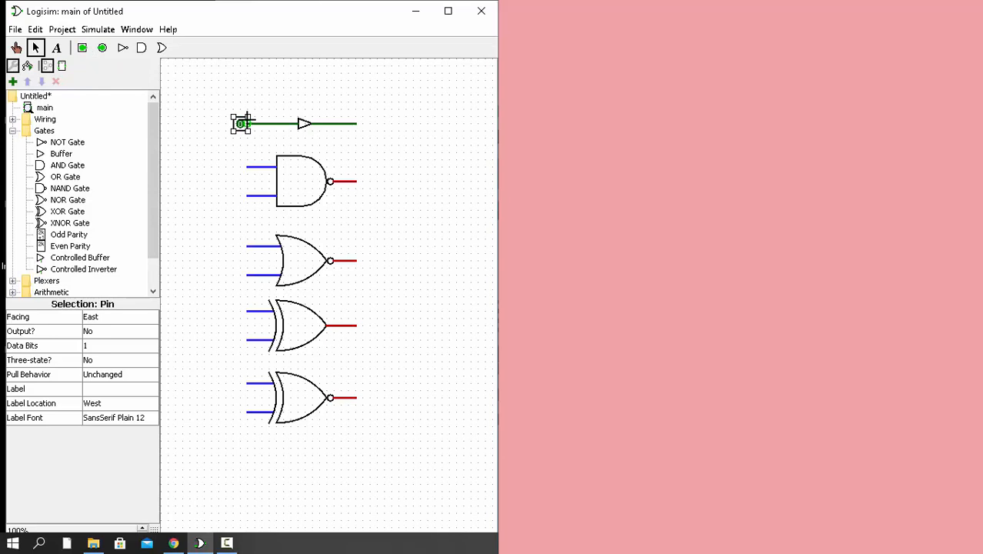
pyautogui.hotkey('ctrl', 'c')
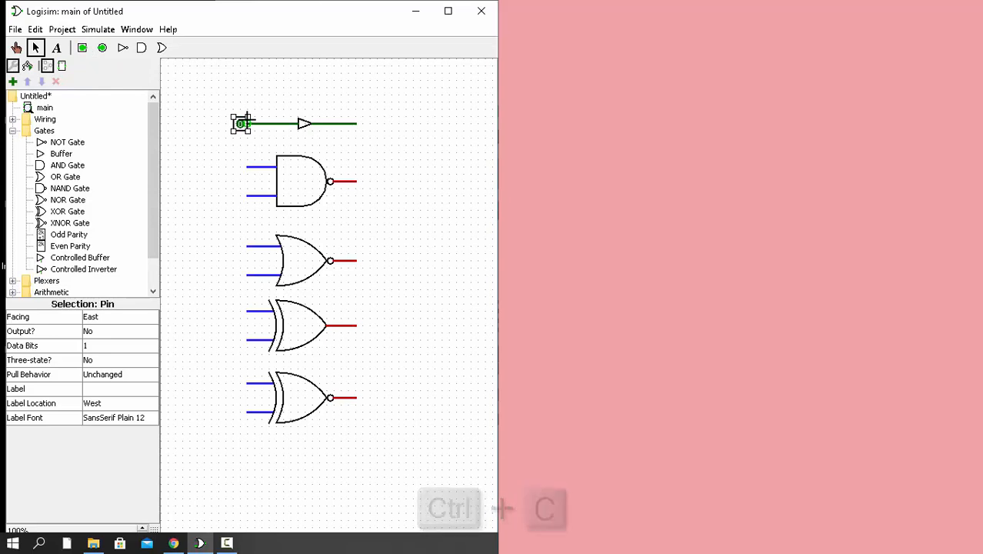
pyautogui.hotkey('ctrl', 'v')
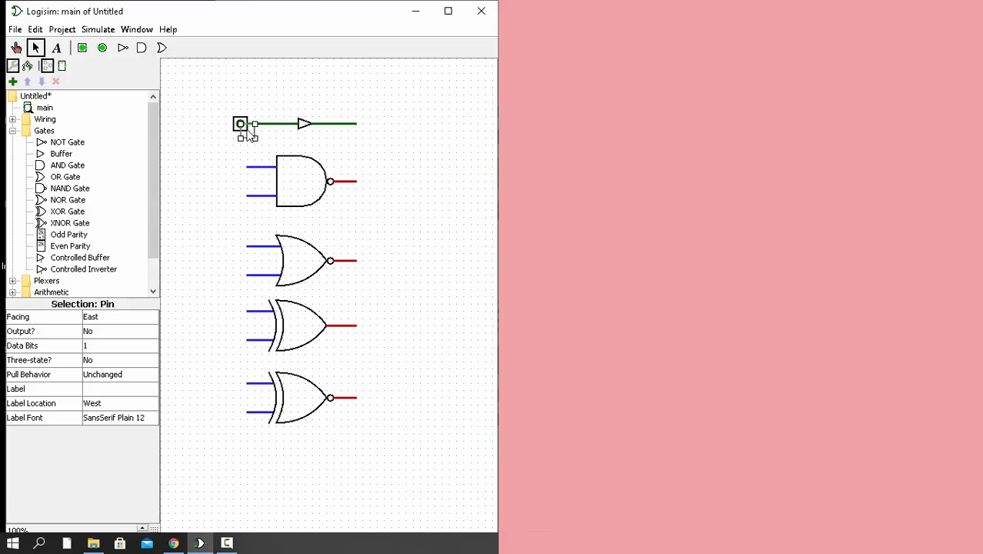
pyautogui.moveTo(250, 136); pyautogui.dragTo(243, 168)
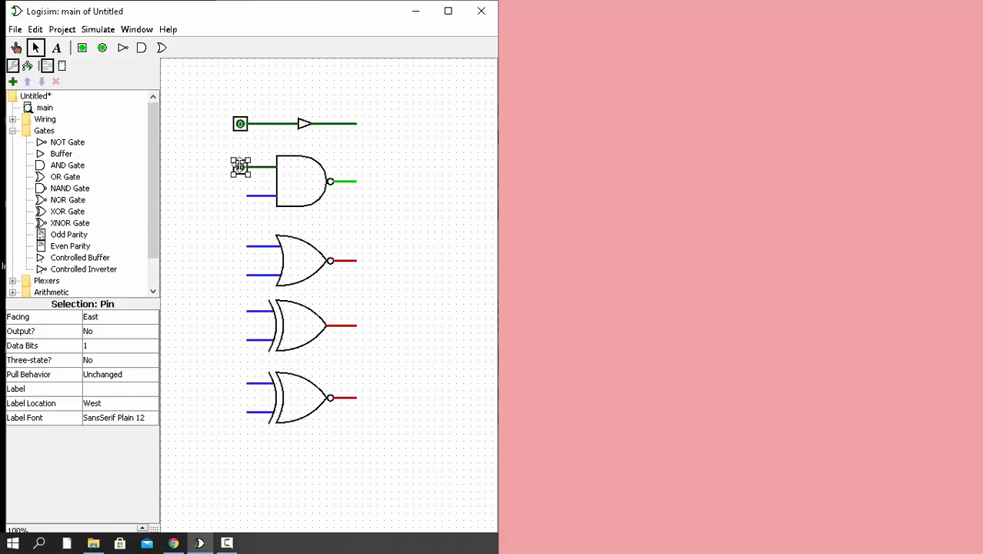
# - Place copies of the input pin on the NAND gate's lower input wire and both NOR gate input wires
pyautogui.hotkey('ctrl', 'v')
pyautogui.moveTo(251, 134); pyautogui.dragTo(245, 198)
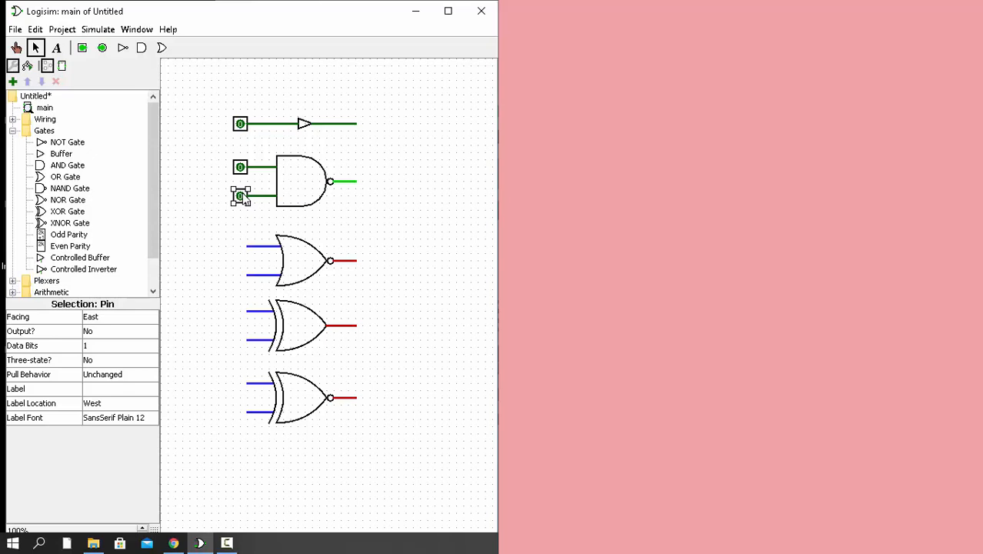
pyautogui.hotkey('ctrl', 'v')
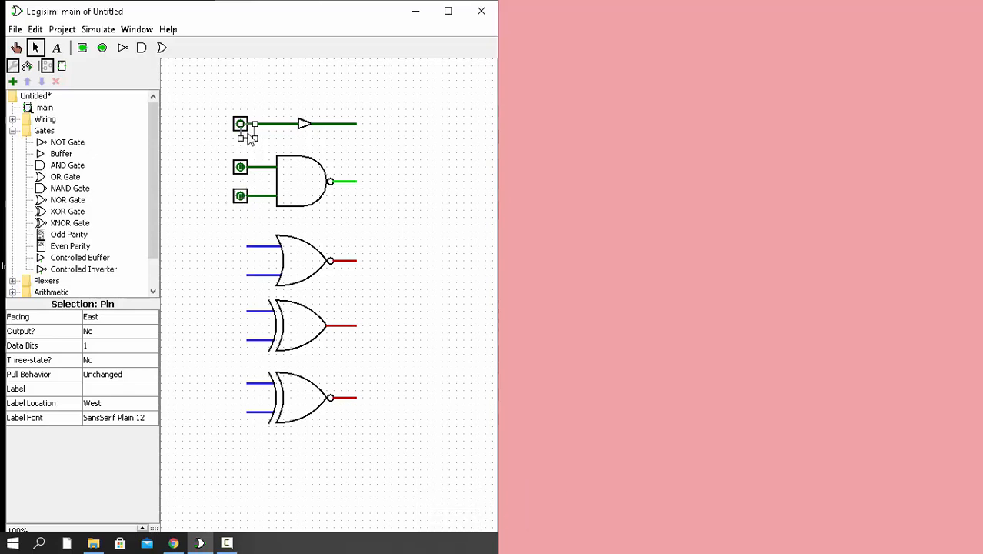
pyautogui.moveTo(251, 137); pyautogui.dragTo(240, 245)
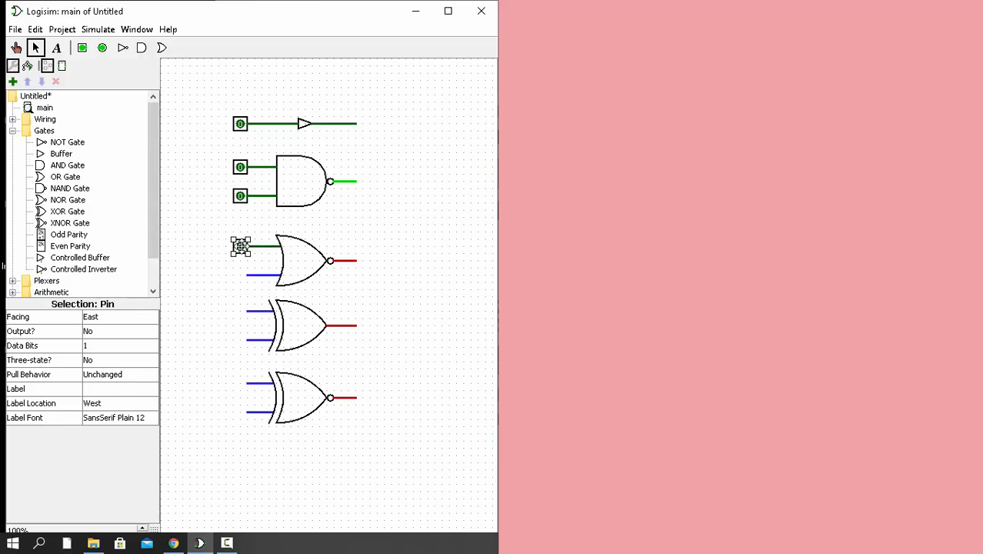
pyautogui.hotkey('ctrl', 'c')
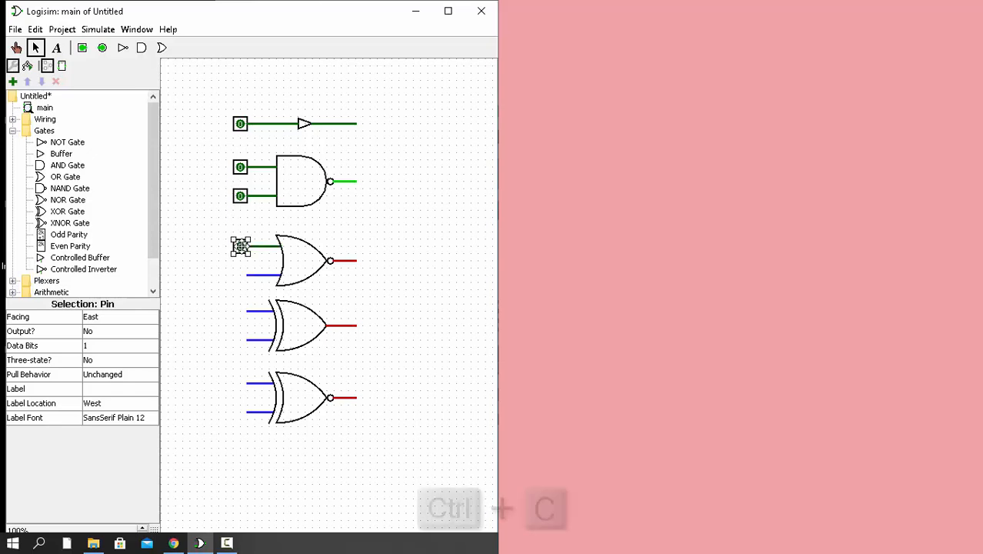
pyautogui.hotkey('ctrl', 'v')
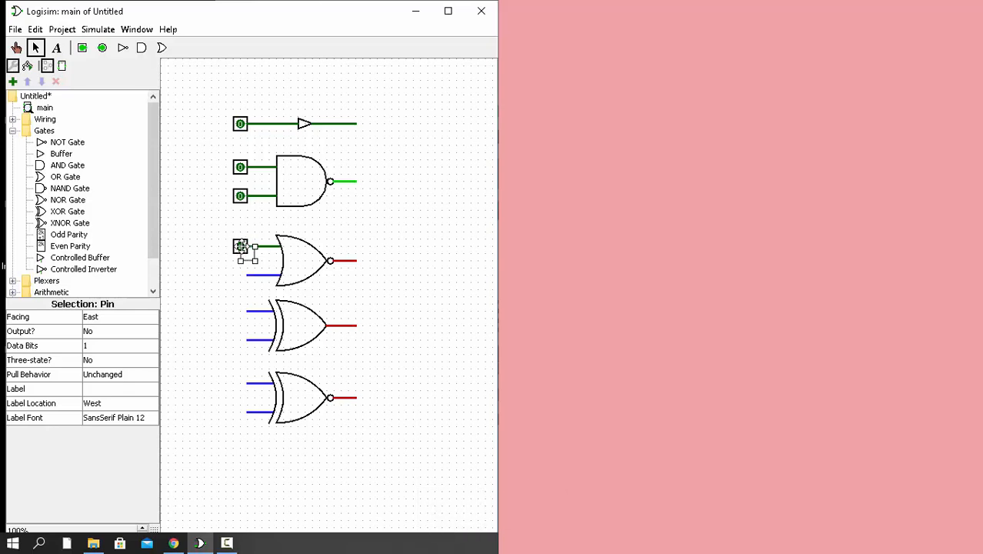
pyautogui.moveTo(250, 260); pyautogui.dragTo(242, 275)
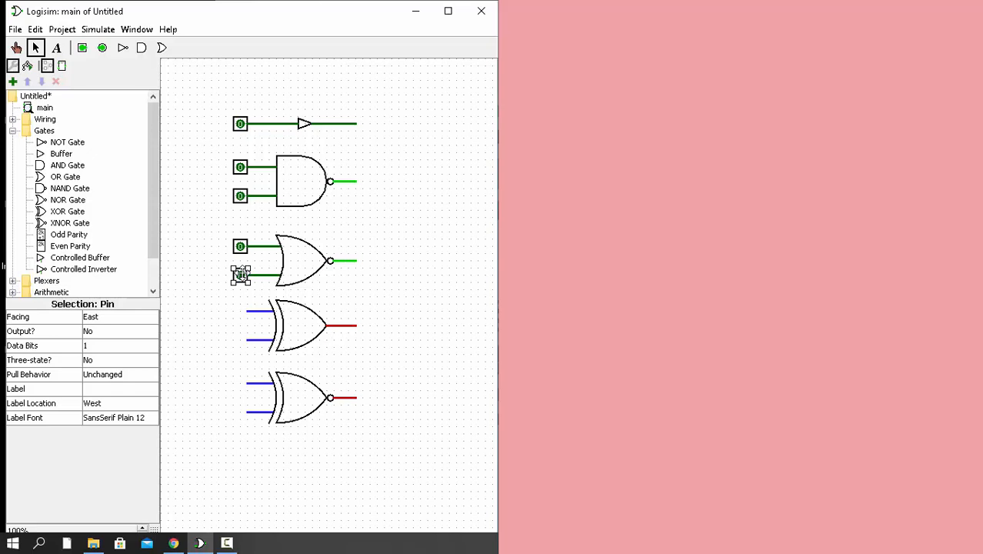
# - Place copies of the input pin at the ends of both input wires of the XOR and XNOR gates
pyautogui.hotkey('ctrl', 'c')
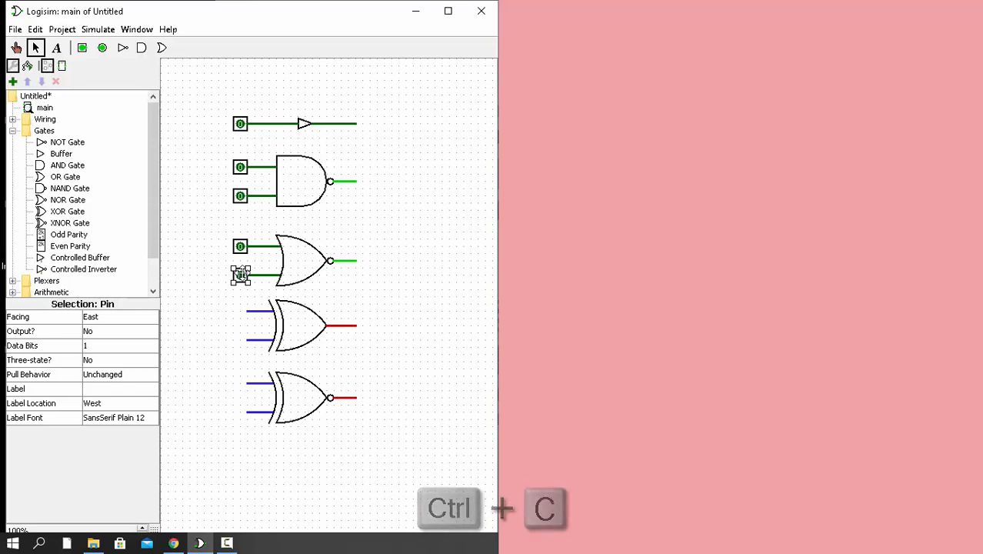
pyautogui.hotkey('ctrl', 'v')
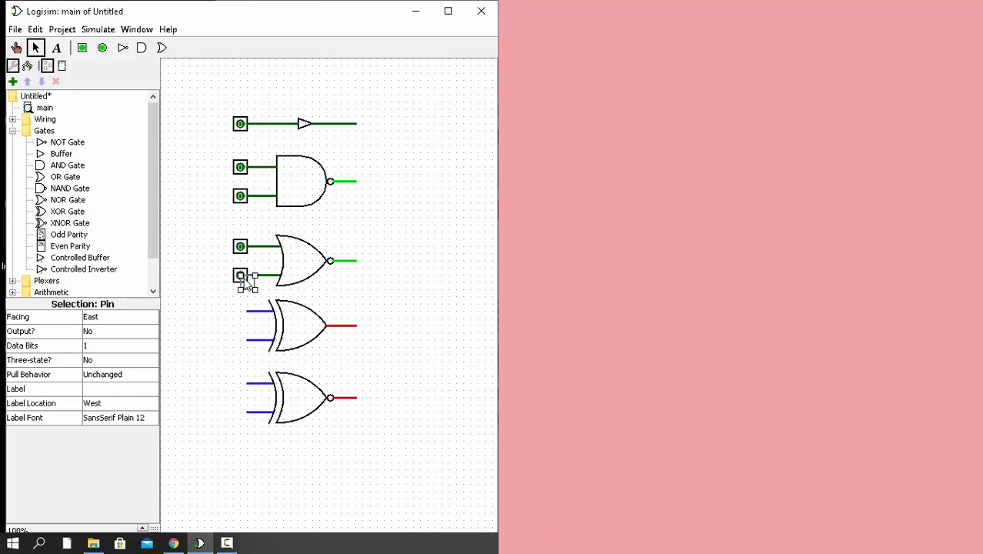
pyautogui.moveTo(248, 283); pyautogui.dragTo(242, 321)
pyautogui.hotkey('ctrl', 'v')
pyautogui.moveTo(247, 279); pyautogui.dragTo(241, 344)
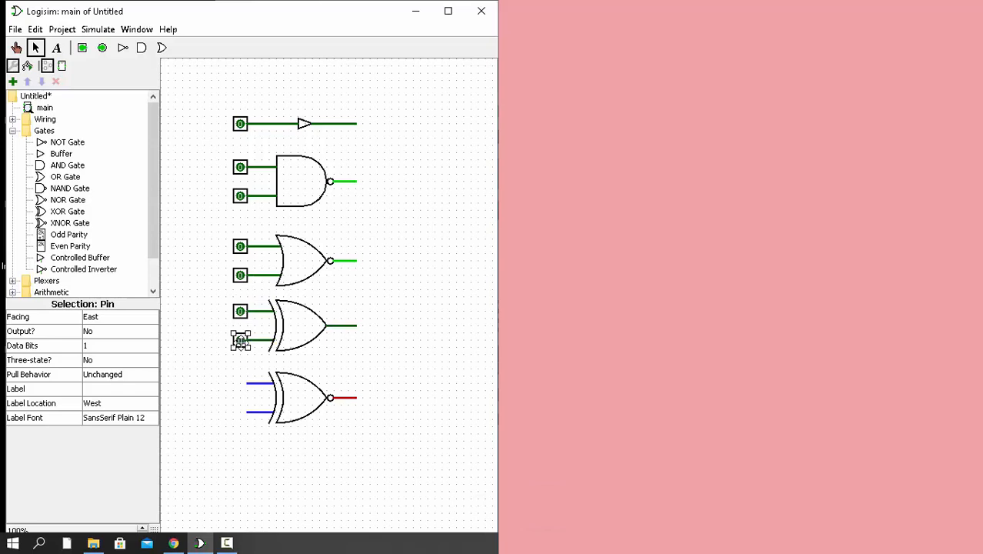
pyautogui.hotkey('ctrl', 'v')
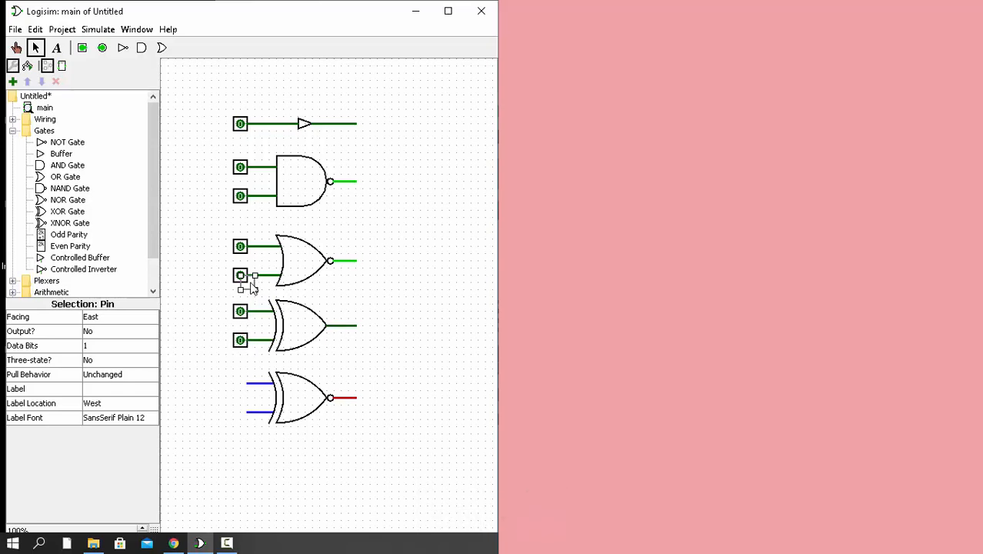
pyautogui.moveTo(241, 276); pyautogui.dragTo(241, 383)
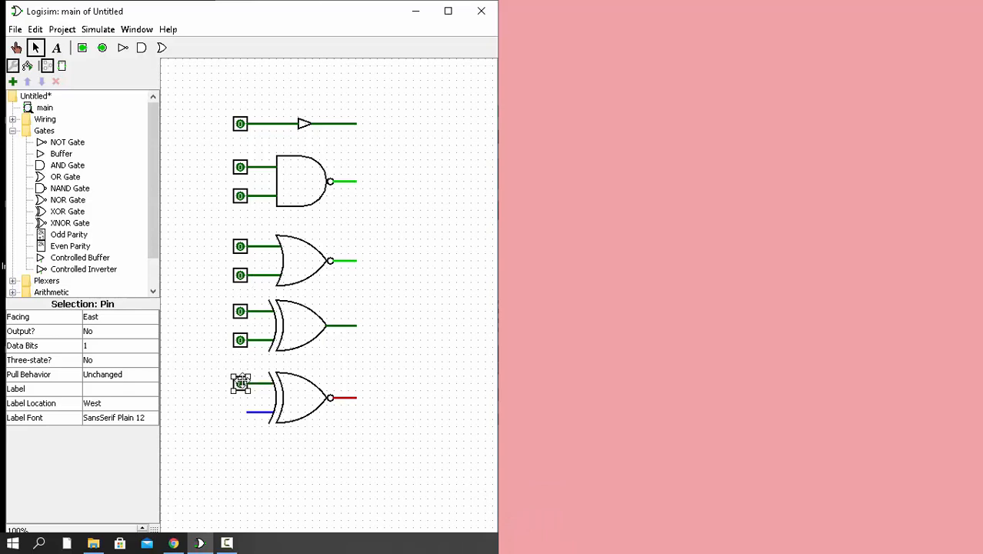
pyautogui.hotkey('ctrl', 'v')
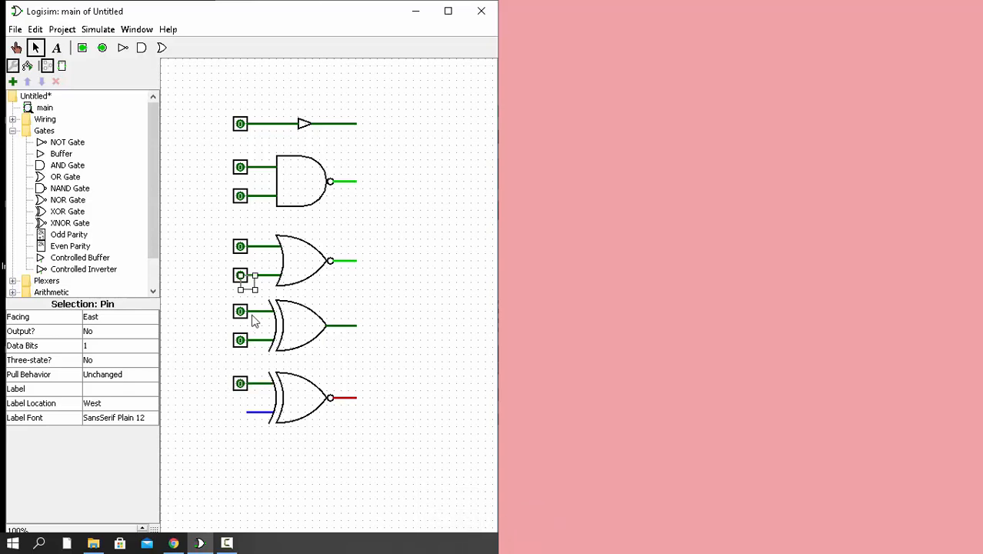
pyautogui.moveTo(241, 275); pyautogui.dragTo(241, 414)
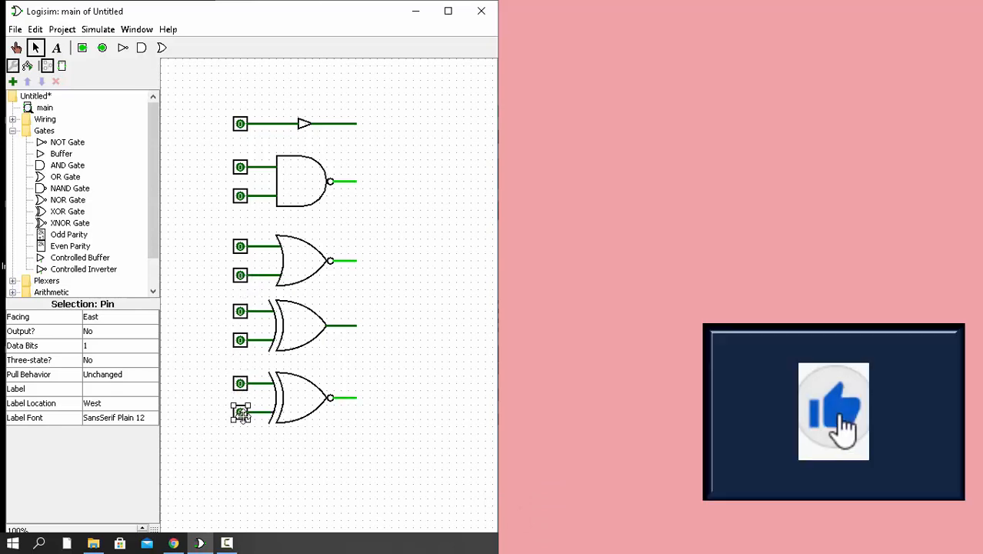
# - Place an output pin at the end of the buffer's output wire and copies of it on the NAND and NOR output wires
pyautogui.click(105, 50)
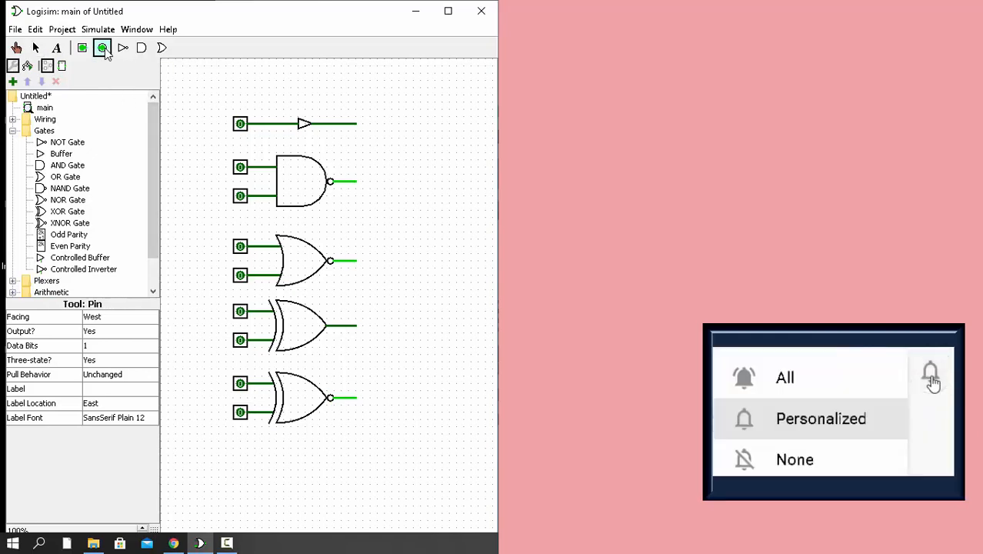
pyautogui.click(354, 123)
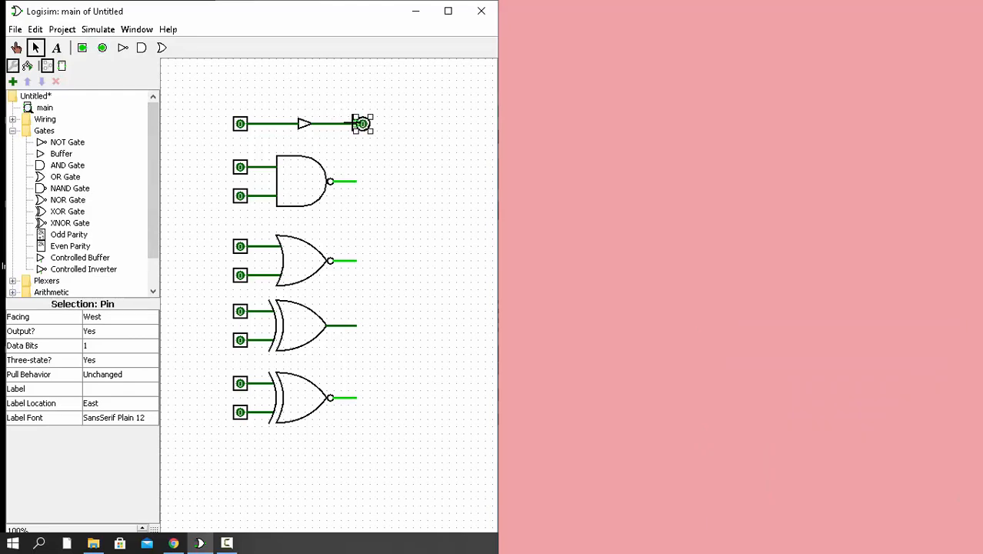
pyautogui.hotkey('ctrl', 'c')
pyautogui.hotkey('ctrl', 'v')
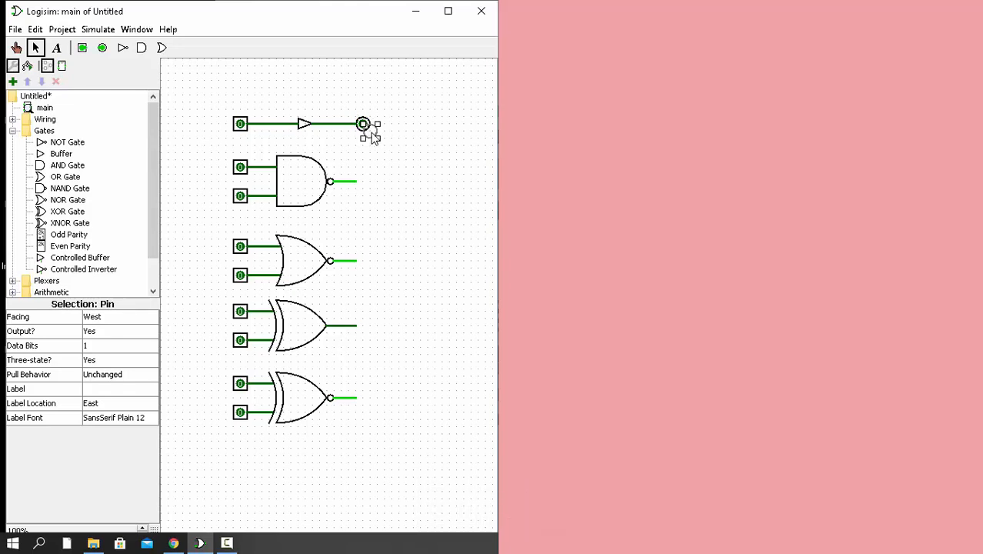
pyautogui.moveTo(363, 126); pyautogui.dragTo(363, 182)
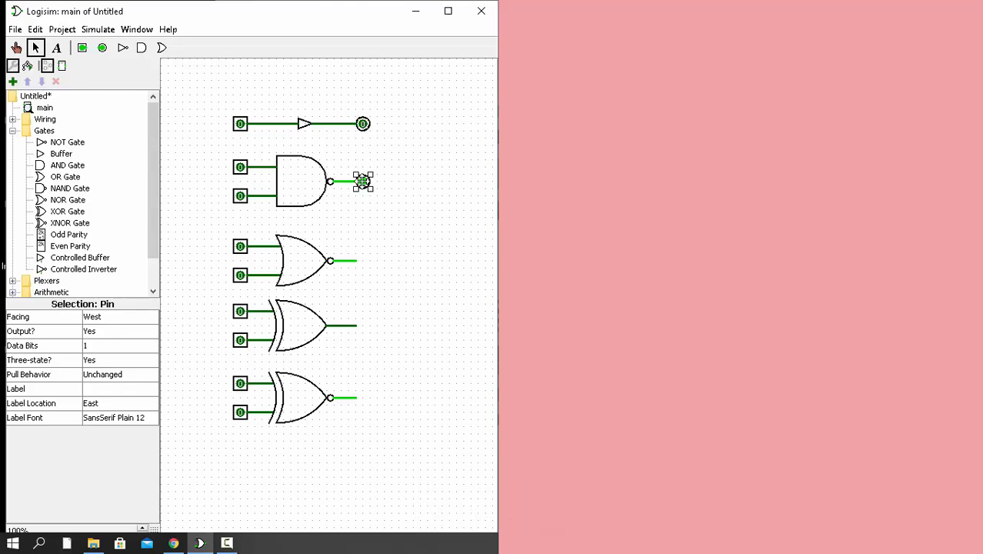
pyautogui.hotkey('ctrl', 'v')
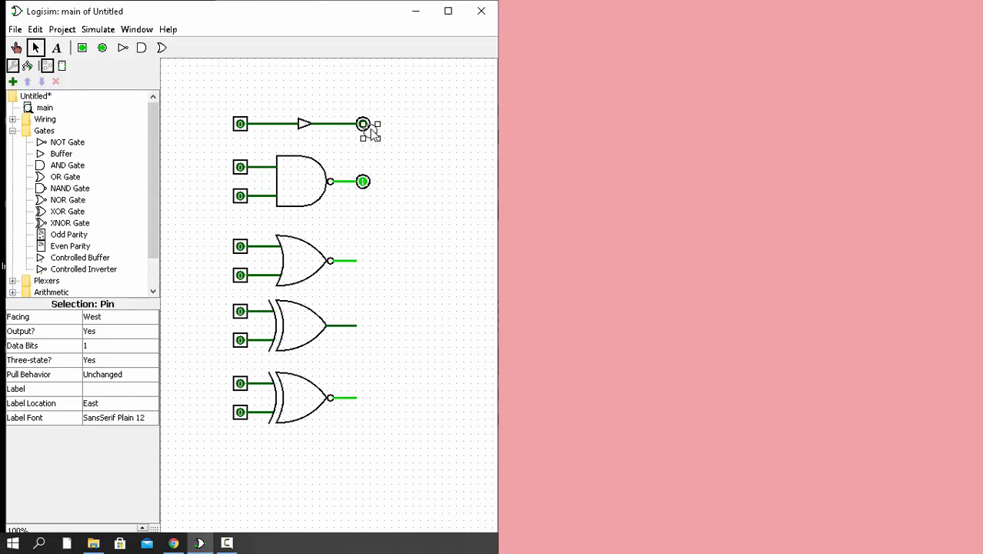
pyautogui.moveTo(364, 125); pyautogui.dragTo(361, 257)
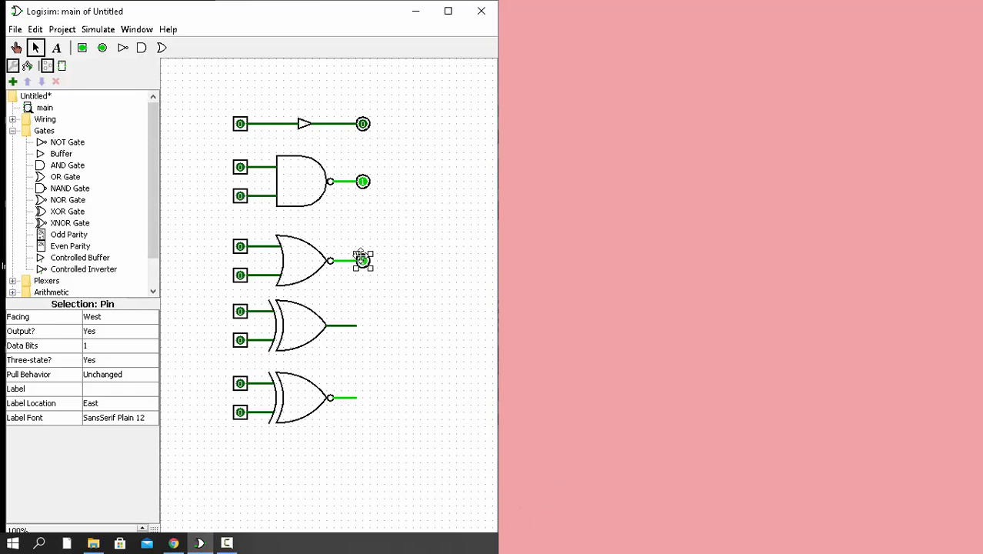
# - Place copies of the output pin at the ends of the XOR and XNOR gates' output wires
pyautogui.hotkey('ctrl', 'c')
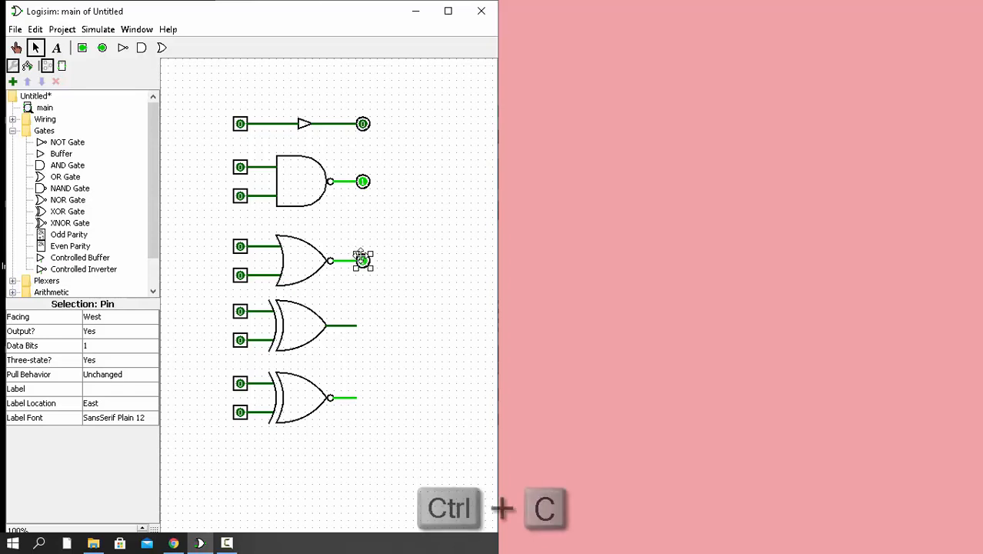
pyautogui.hotkey('ctrl', 'v')
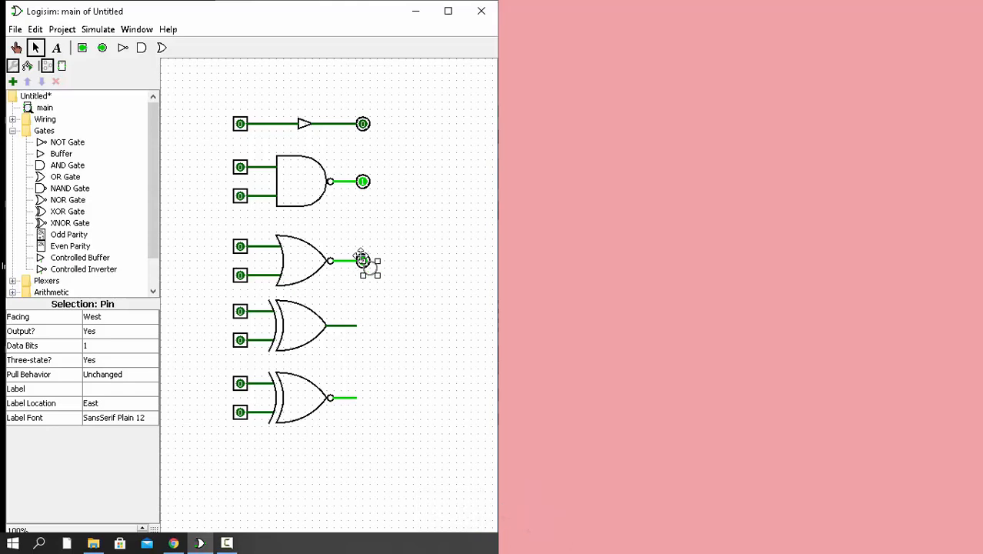
pyautogui.moveTo(360, 253); pyautogui.dragTo(369, 266)
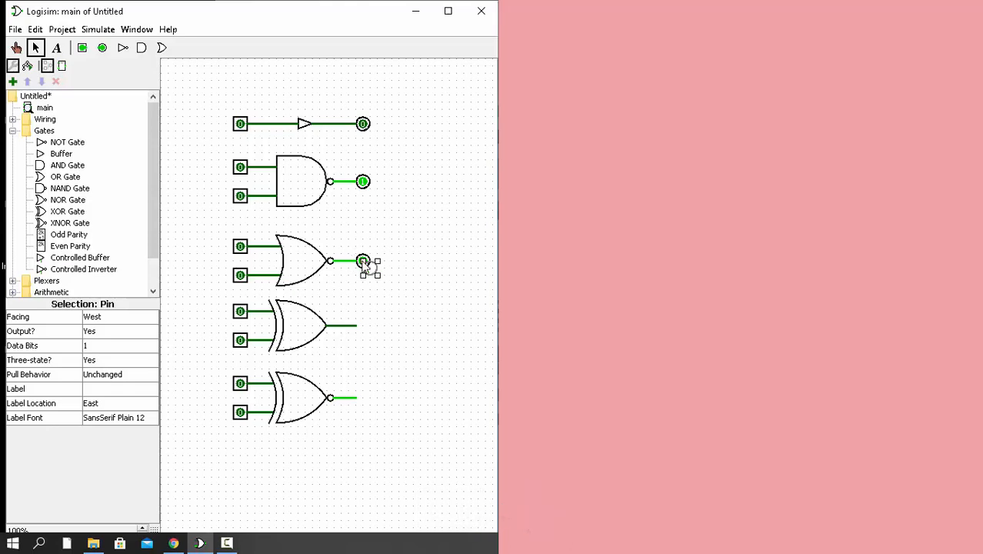
pyautogui.click(361, 325)
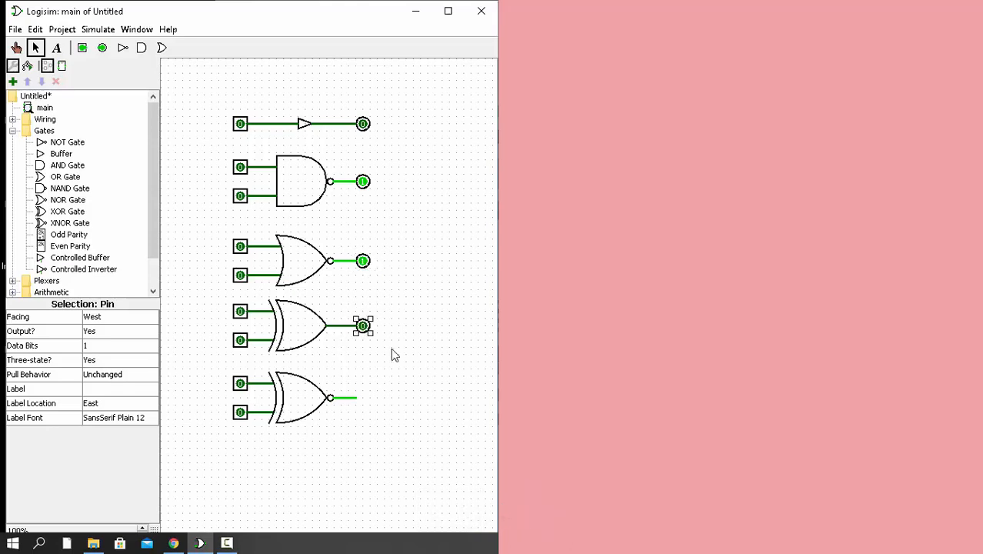
pyautogui.hotkey('ctrl', 'c')
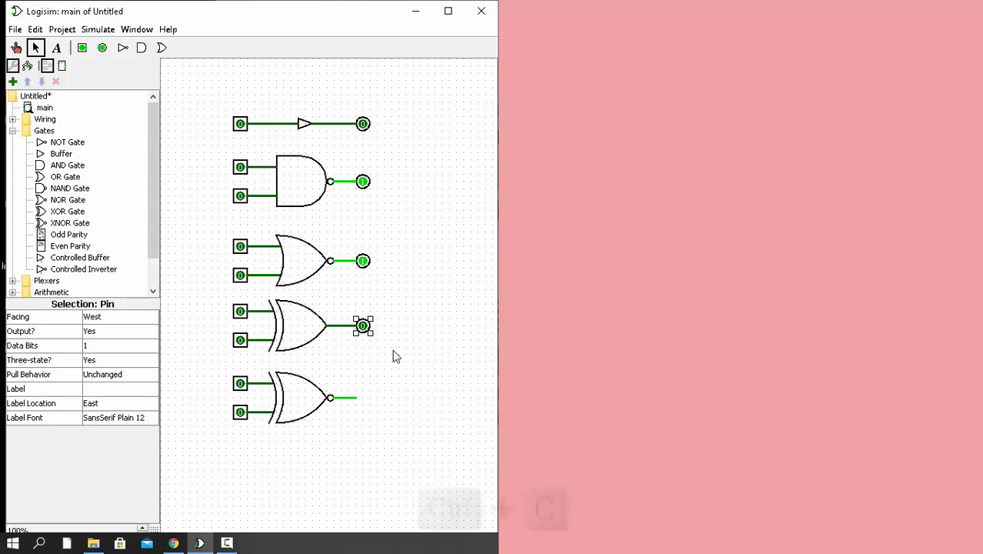
pyautogui.hotkey('ctrl', 'v')
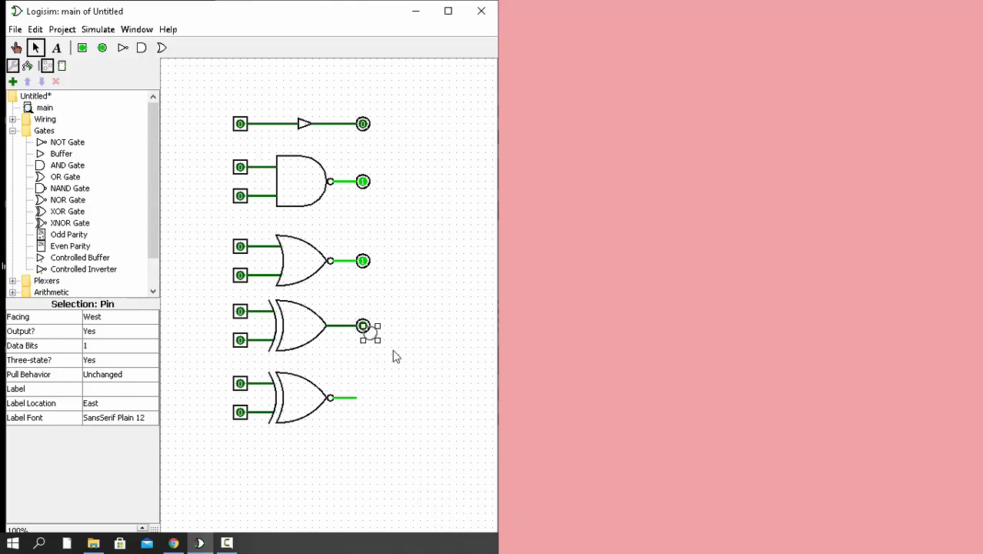
pyautogui.moveTo(370, 335); pyautogui.dragTo(369, 414)
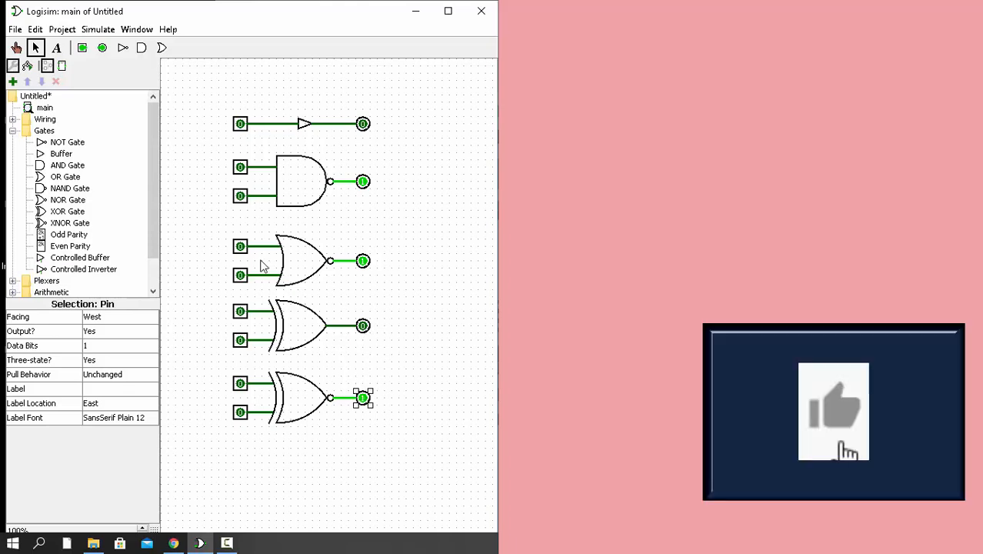
# - Add a text label A in SansSerif Bold 16 just outside the buffer's input pin, level with its wire
pyautogui.click(56, 48)
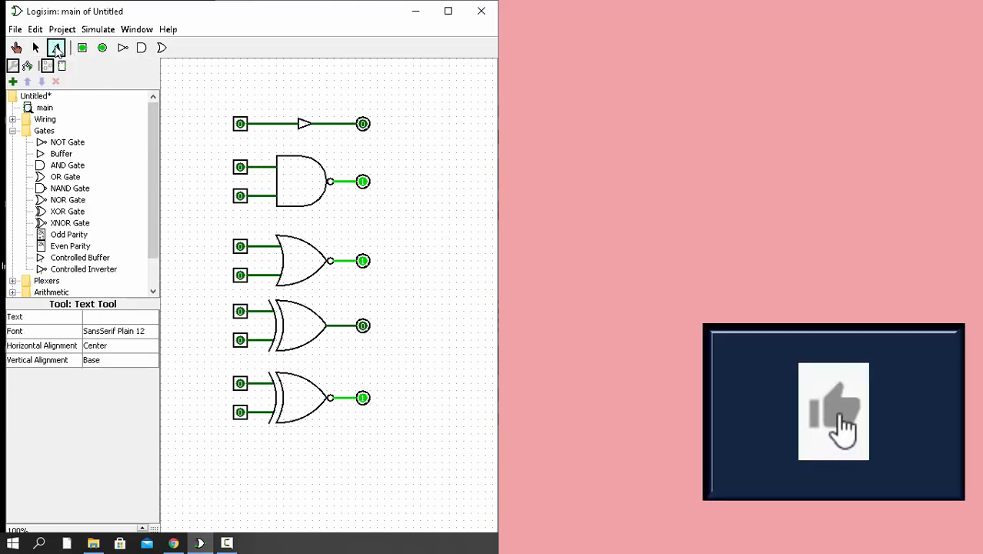
pyautogui.click(204, 121)
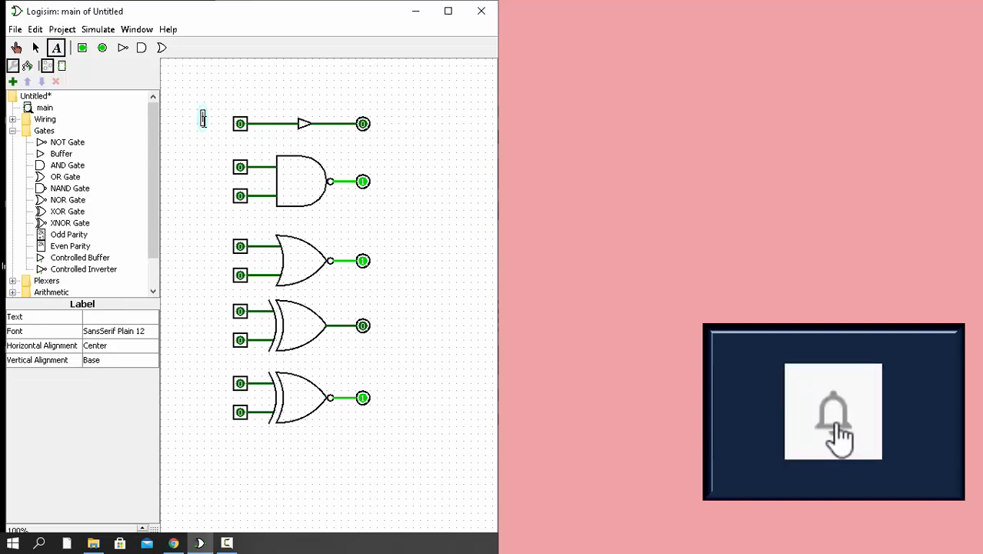
pyautogui.click(113, 331)
pyautogui.click(202, 61)
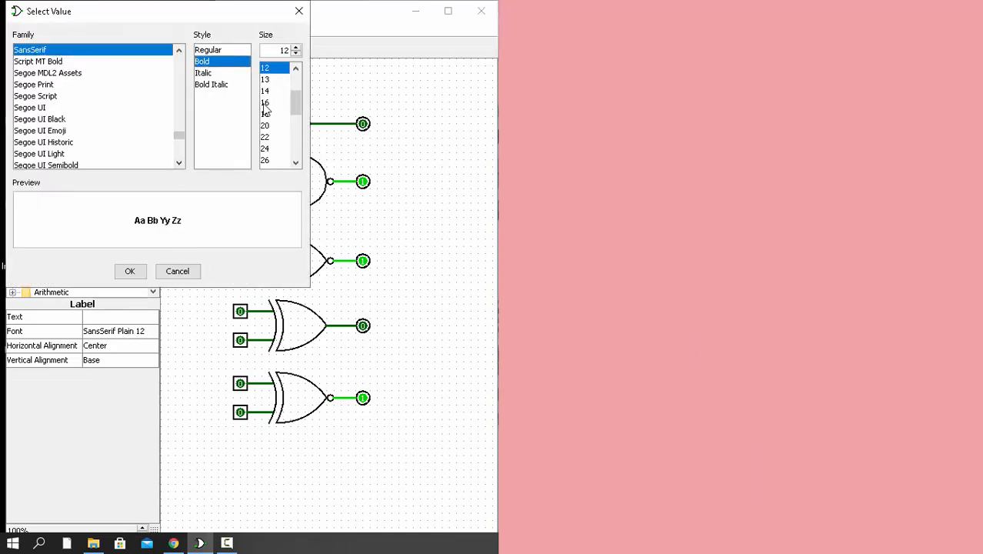
pyautogui.click(266, 103)
pyautogui.click(130, 271)
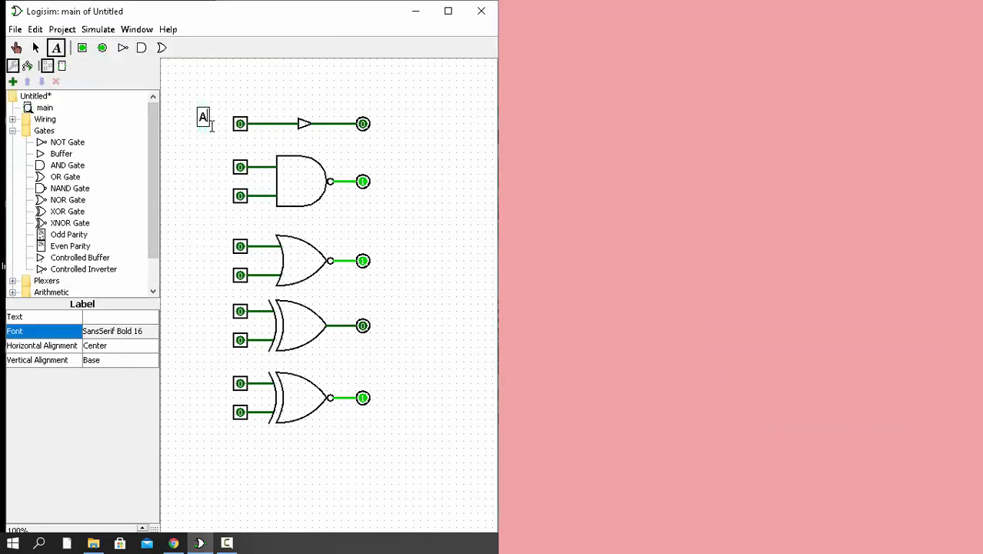
pyautogui.click(34, 48)
pyautogui.click(203, 117)
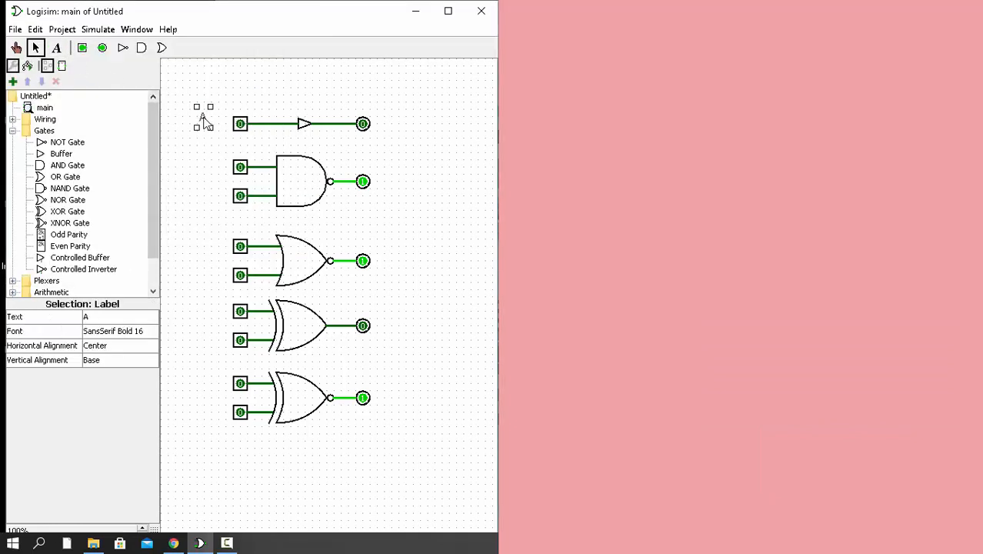
pyautogui.moveTo(204, 117); pyautogui.dragTo(213, 123)
# - Place copies of the buffer's A label beside both input pins of the NAND gate, level with their wires
pyautogui.hotkey('ctrl', 'c')
pyautogui.hotkey('ctrl', 'v')
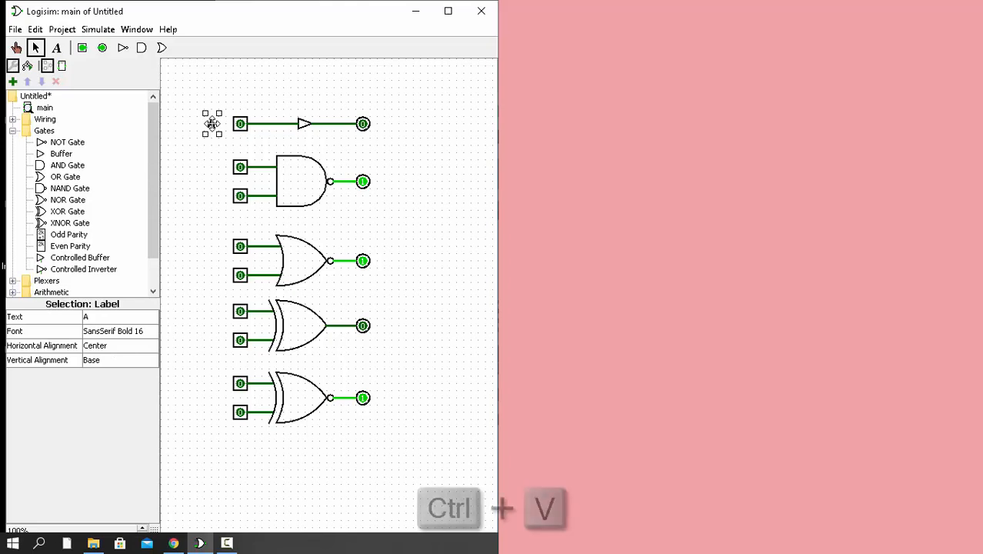
pyautogui.click(209, 141)
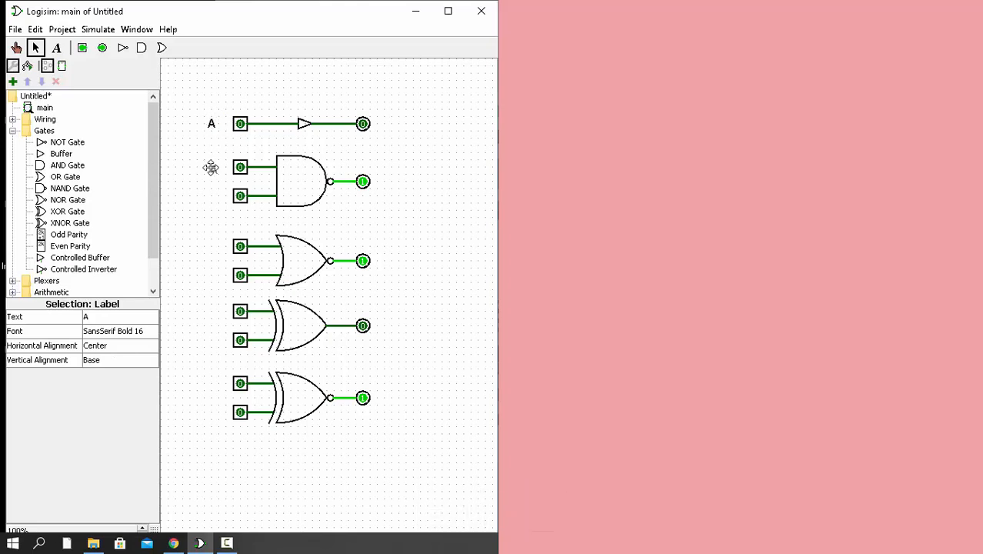
pyautogui.moveTo(211, 167); pyautogui.dragTo(209, 166)
pyautogui.hotkey('ctrl', 'c')
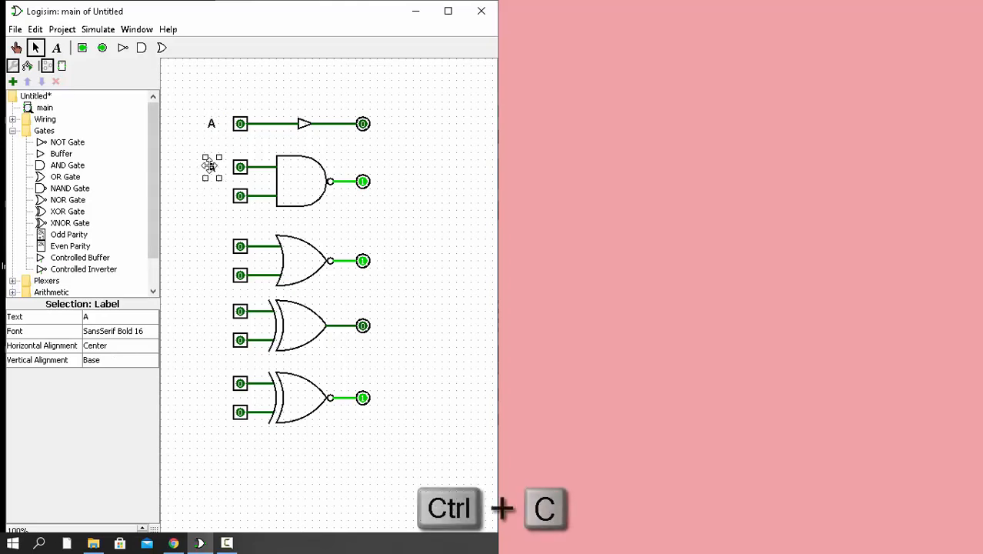
pyautogui.hotkey('ctrl', 'v')
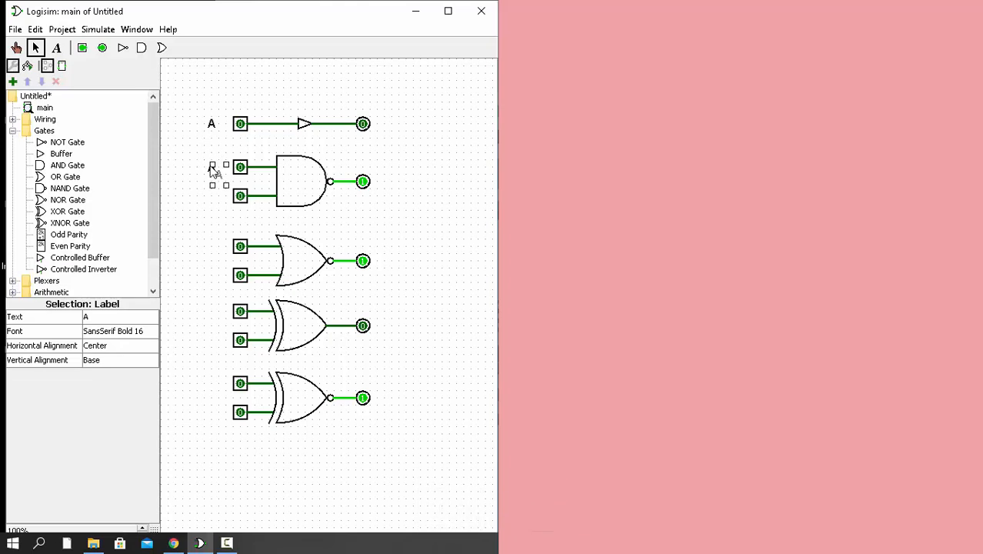
pyautogui.click(211, 184)
pyautogui.click(211, 195)
# - Place copies of the A label beside both input pins of the NOR gate, aligned with the labels above
pyautogui.hotkey('ctrl', 'c')
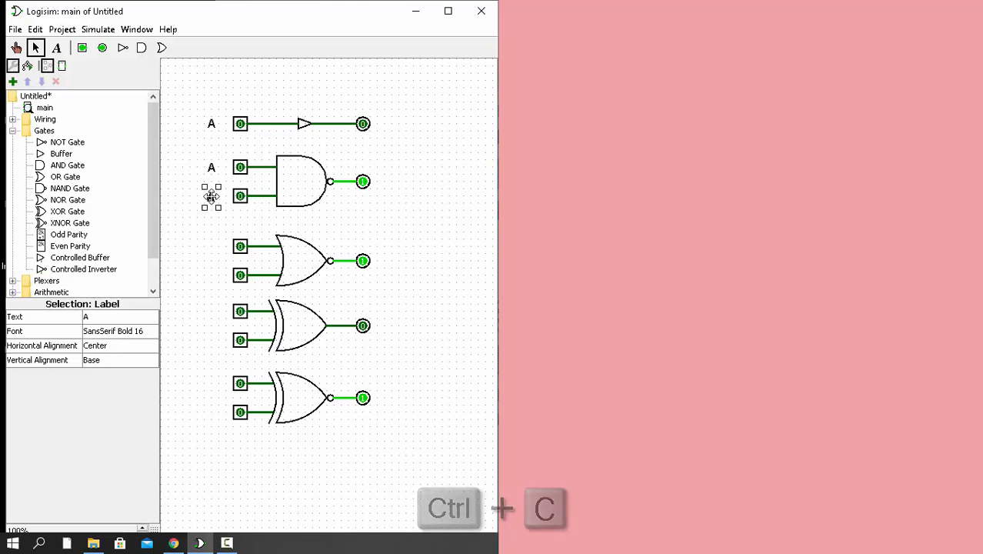
pyautogui.hotkey('ctrl', 'v')
pyautogui.click(212, 238)
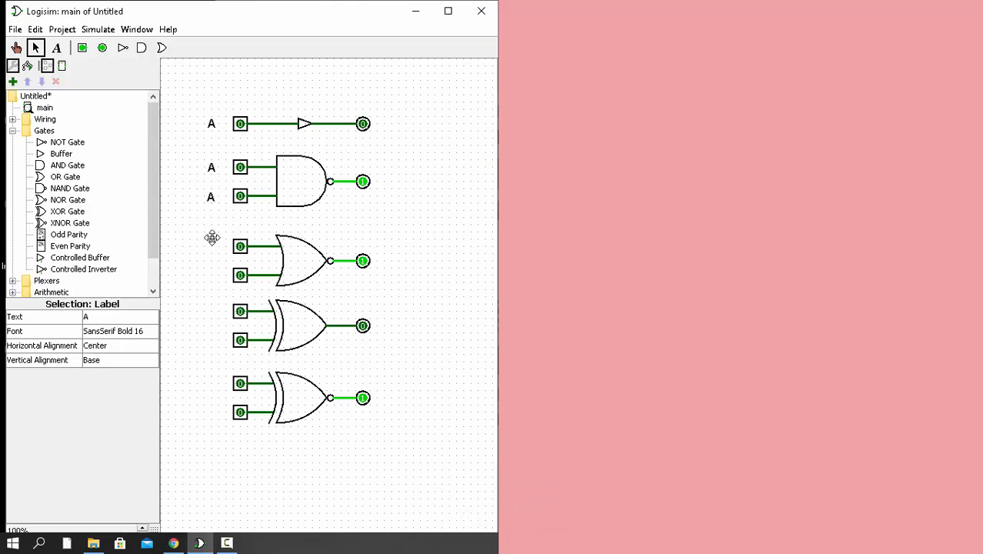
pyautogui.click(210, 247)
pyautogui.hotkey('ctrl', 'c')
pyautogui.hotkey('ctrl', 'v')
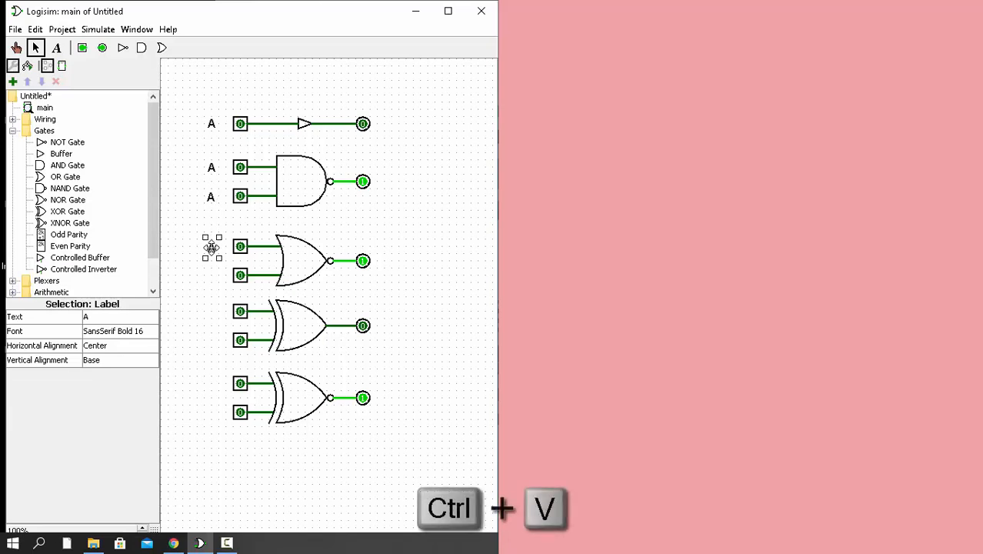
pyautogui.click(210, 272)
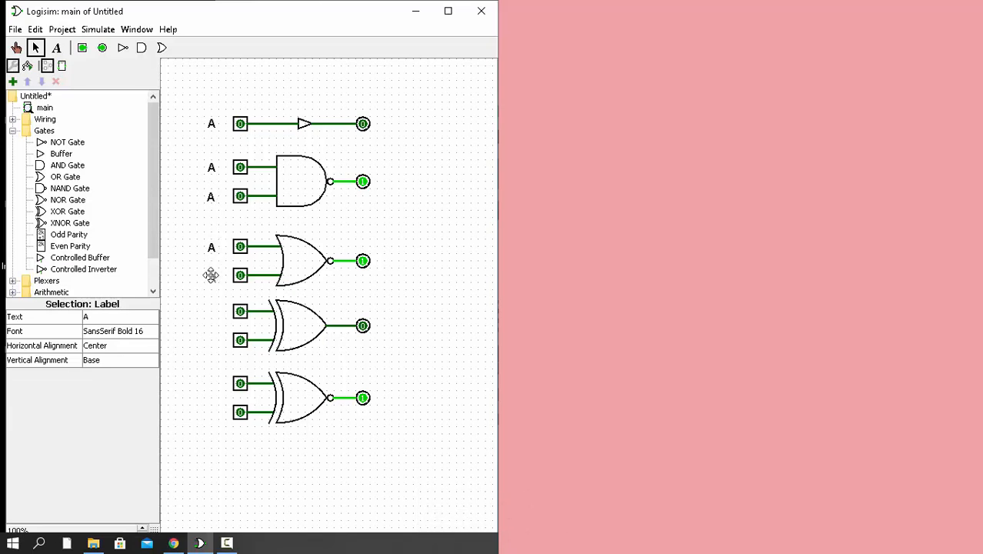
pyautogui.moveTo(211, 275); pyautogui.dragTo(210, 275)
# - Place copies of the A label beside both input pins of the XOR gate, level with their wires
pyautogui.hotkey('ctrl', 'c')
pyautogui.hotkey('ctrl', 'v')
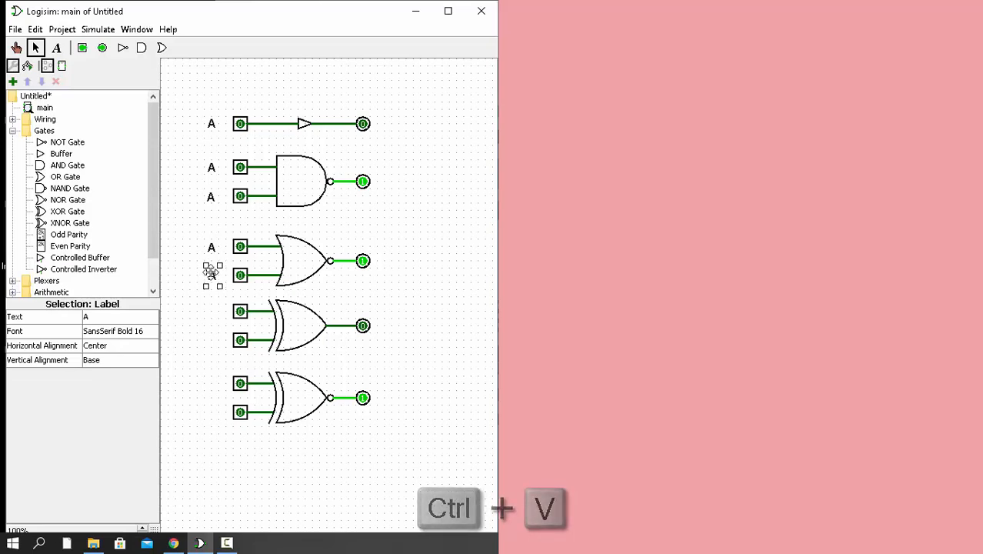
pyautogui.click(213, 298)
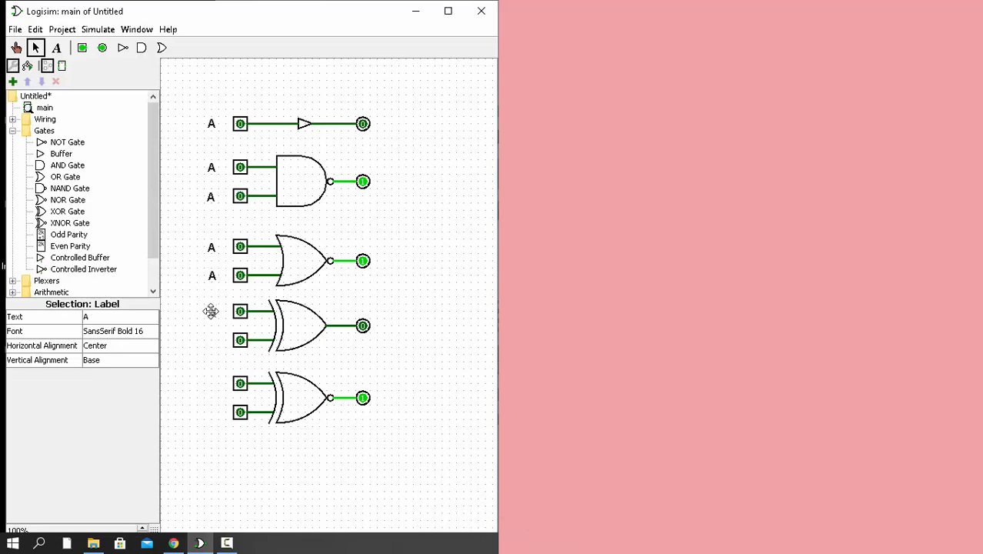
pyautogui.click(210, 311)
pyautogui.hotkey('ctrl', 'c')
pyautogui.hotkey('ctrl', 'v')
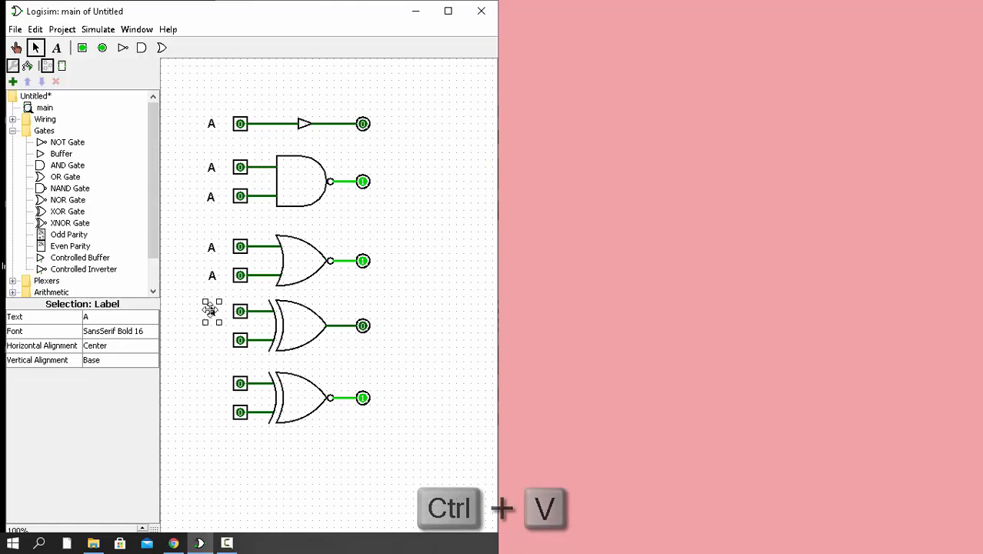
pyautogui.click(215, 327)
pyautogui.moveTo(211, 337); pyautogui.dragTo(210, 338)
# - Place copies of the A label beside both input pins of the XNOR gate
pyautogui.hotkey('ctrl', 'c')
pyautogui.hotkey('ctrl', 'v')
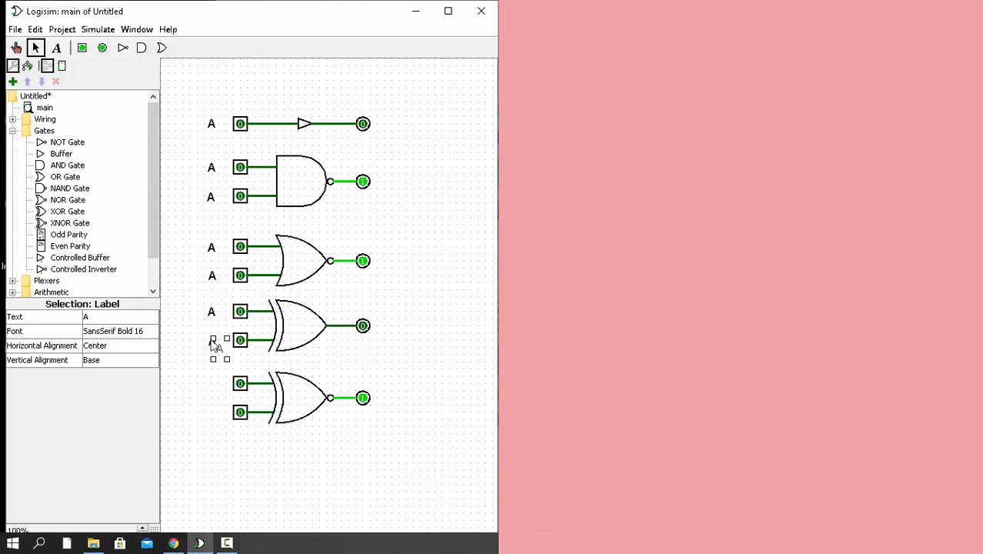
pyautogui.click(210, 373)
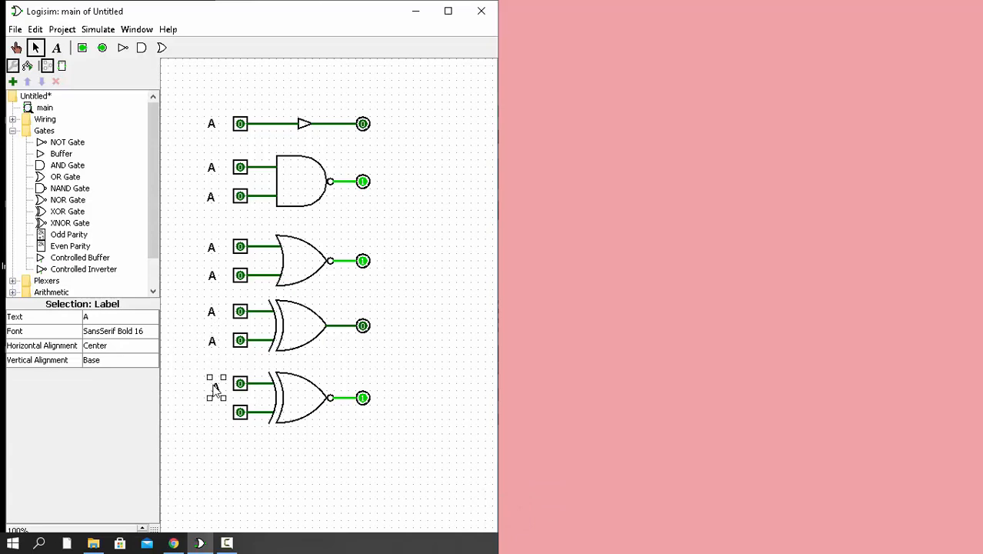
pyautogui.hotkey('ctrl', 'c')
pyautogui.hotkey('ctrl', 'v')
pyautogui.click(213, 408)
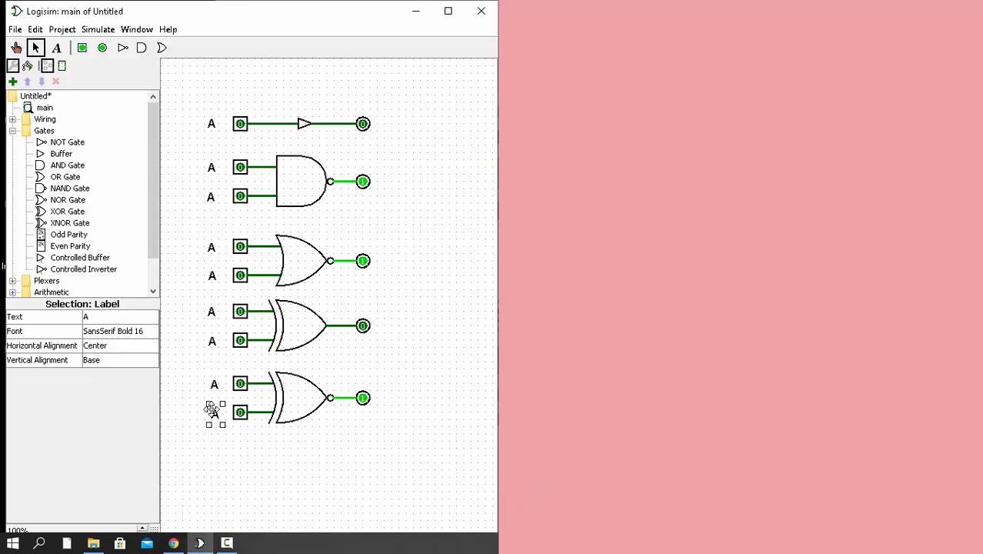
# - Place copies of the A label just outside the output pins of the XNOR, NOR and XOR gates
pyautogui.hotkey('ctrl', 'v')
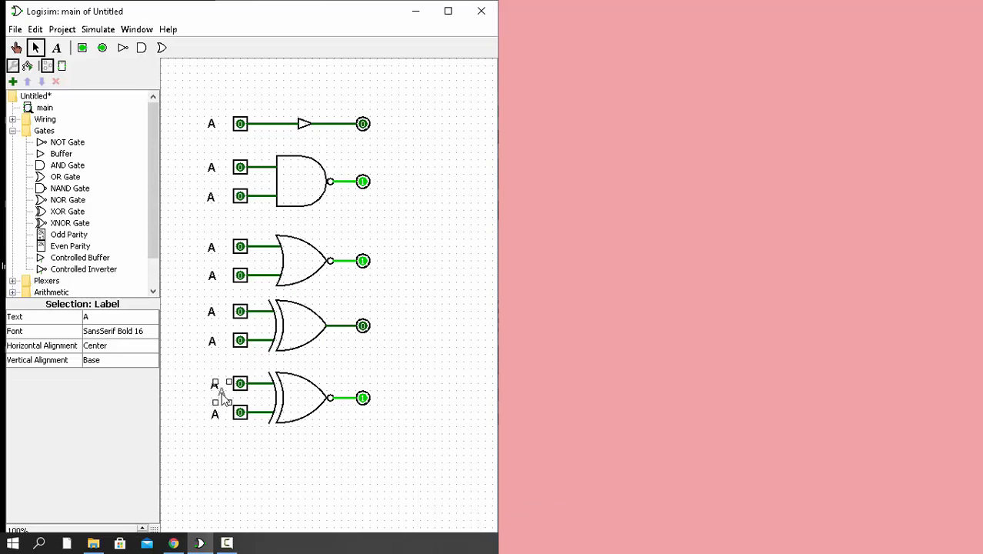
pyautogui.moveTo(223, 394); pyautogui.dragTo(388, 397)
pyautogui.hotkey('ctrl', 'c')
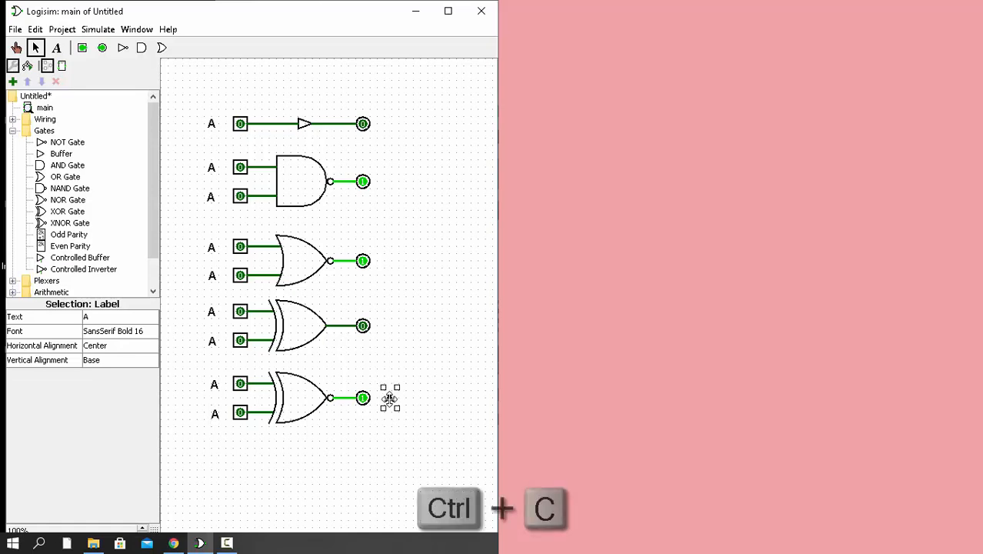
pyautogui.hotkey('ctrl', 'v')
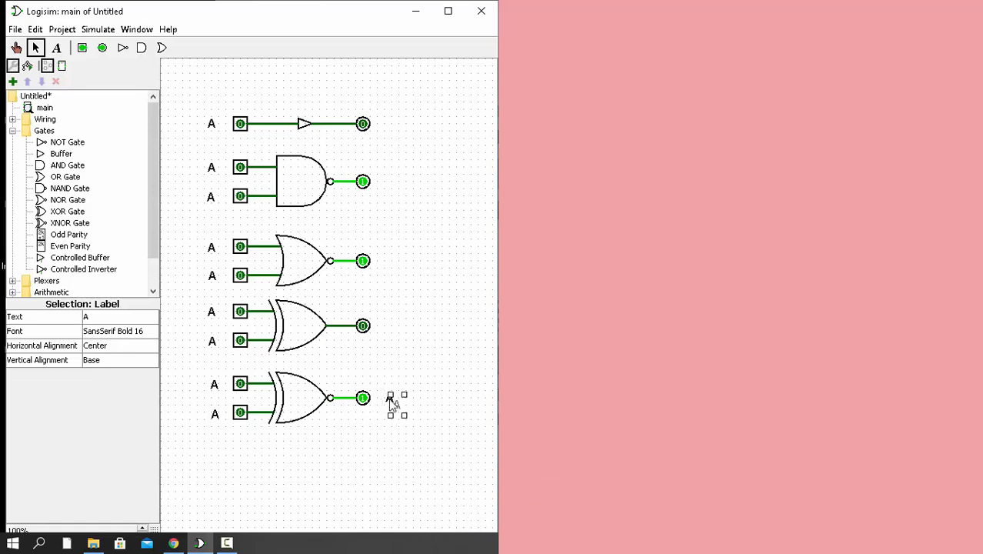
pyautogui.moveTo(400, 411); pyautogui.dragTo(387, 264)
pyautogui.hotkey('ctrl', 'c')
pyautogui.hotkey('ctrl', 'v')
pyautogui.click(385, 325)
# - Place copies of the A label just outside the output pins of the NAND gate and the buffer
pyautogui.hotkey('ctrl', 'c')
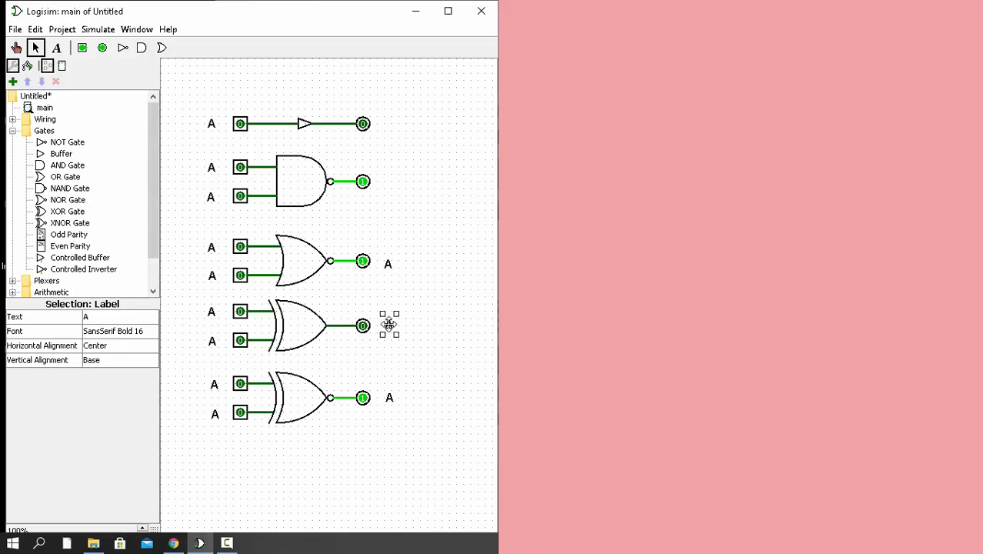
pyautogui.hotkey('ctrl', 'v')
pyautogui.moveTo(390, 330); pyautogui.dragTo(389, 182)
pyautogui.hotkey('ctrl', 'c')
pyautogui.hotkey('ctrl', 'v')
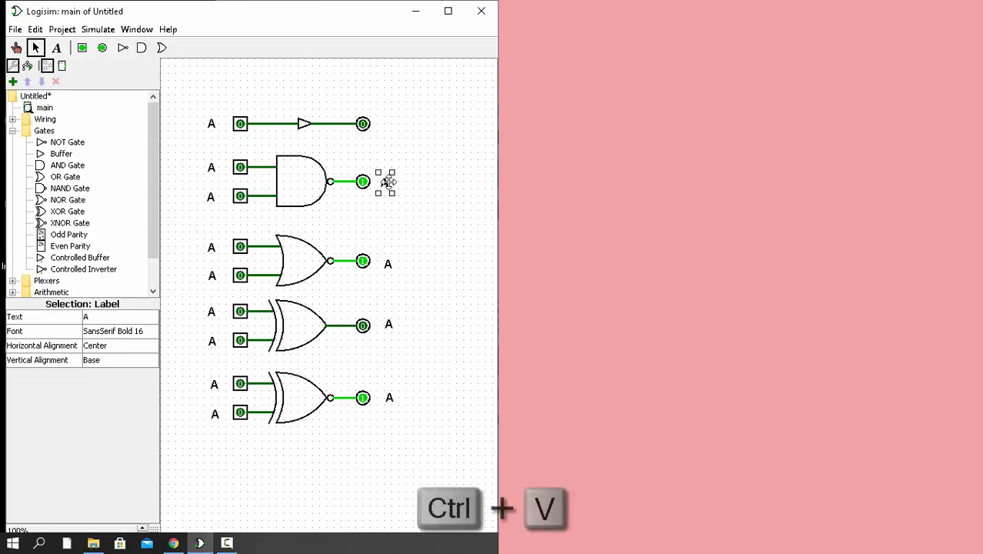
pyautogui.click(393, 145)
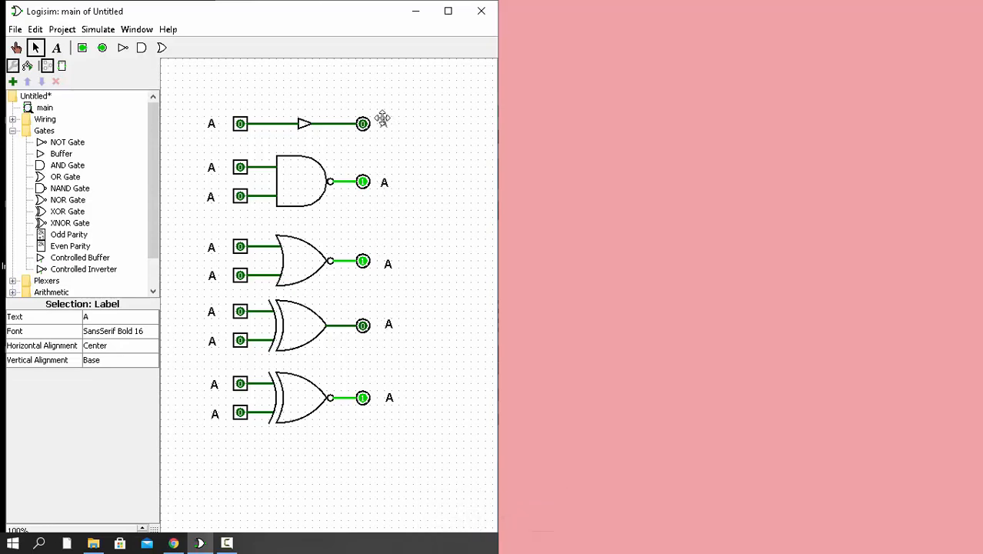
# - Change the lower input label of the NAND, NOR, XOR and XNOR gates to B
pyautogui.click(57, 48)
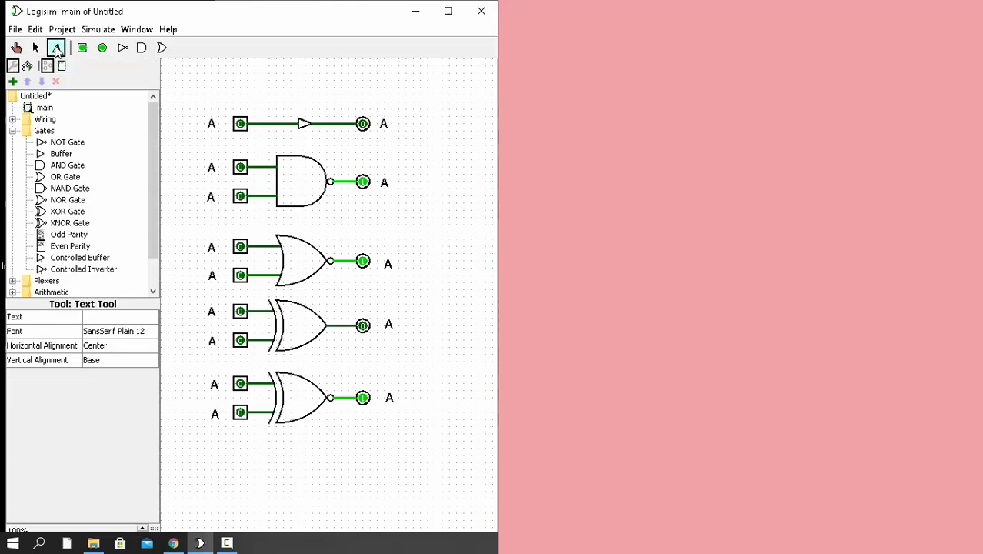
pyautogui.click(212, 197)
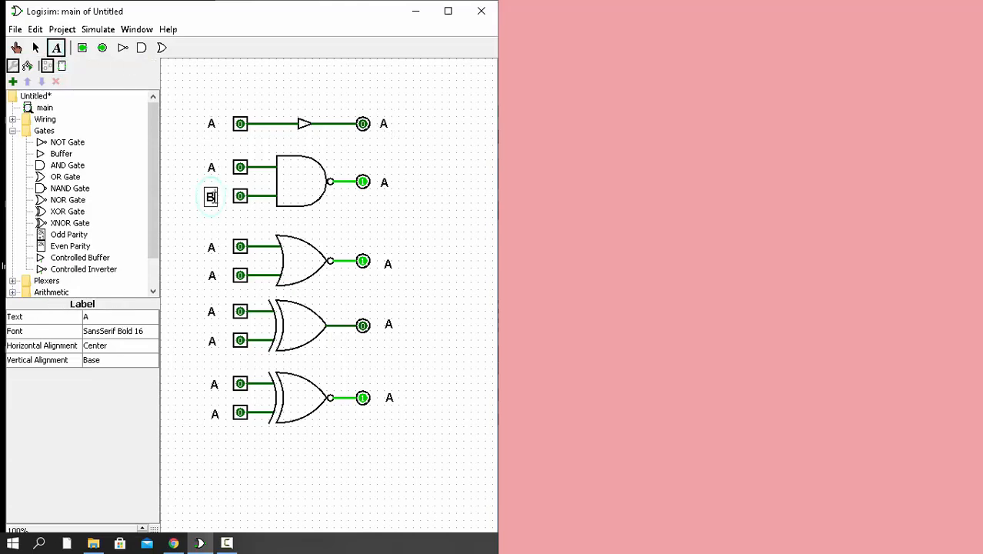
pyautogui.click(212, 275)
pyautogui.click(212, 343)
pyautogui.click(216, 414)
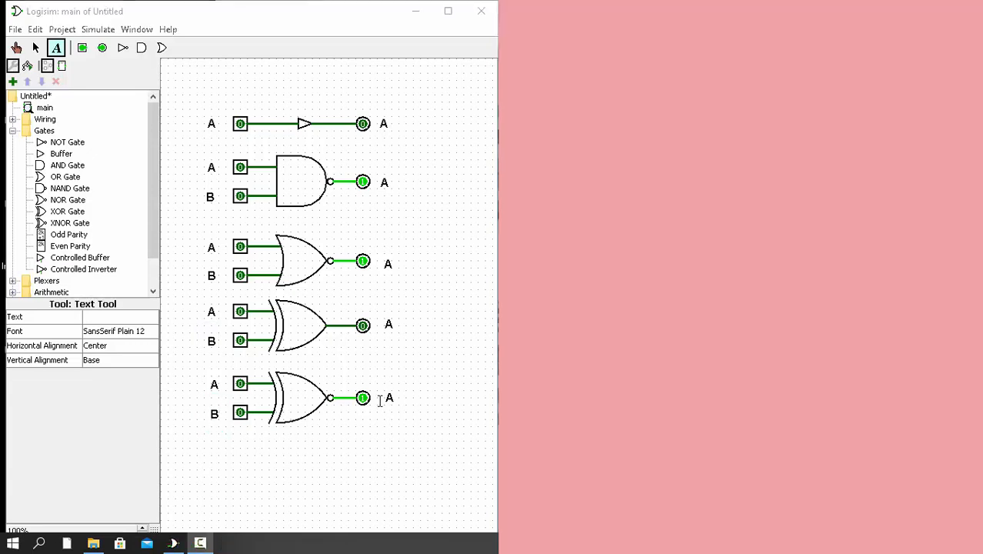
# - Change the output labels of all five gates to X
pyautogui.click(389, 398)
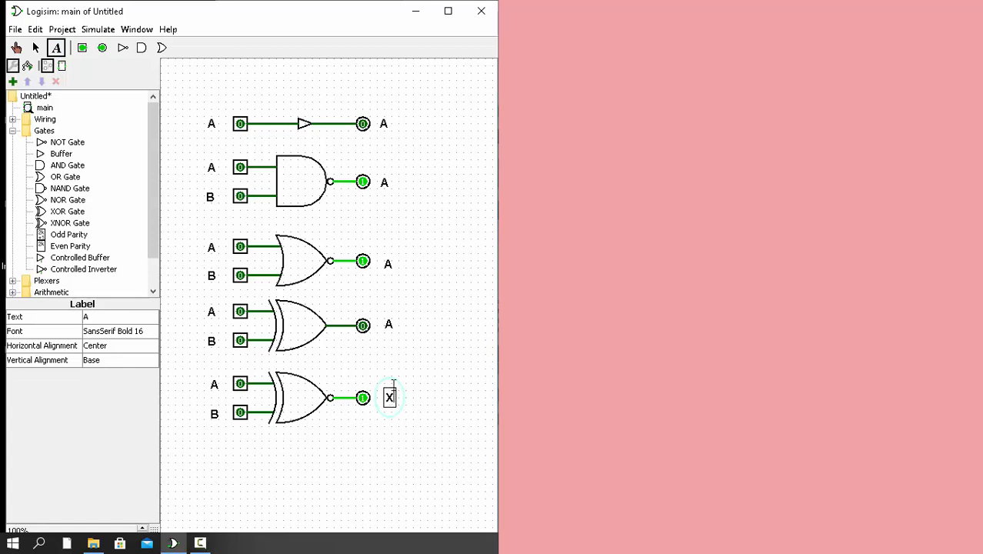
pyautogui.click(390, 326)
pyautogui.press('BackSpace')
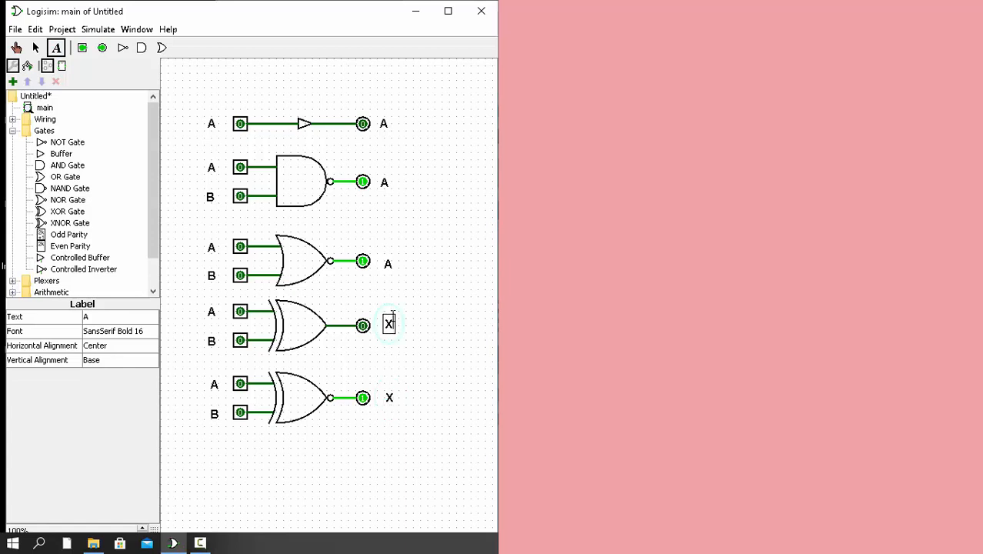
pyautogui.click(389, 264)
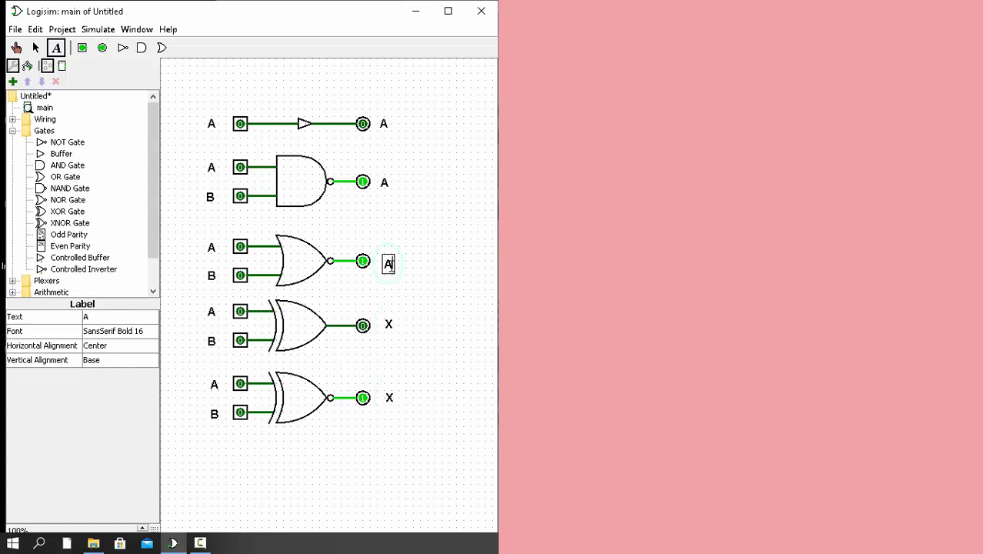
pyautogui.click(385, 181)
pyautogui.click(386, 125)
pyautogui.press('BackSpace')
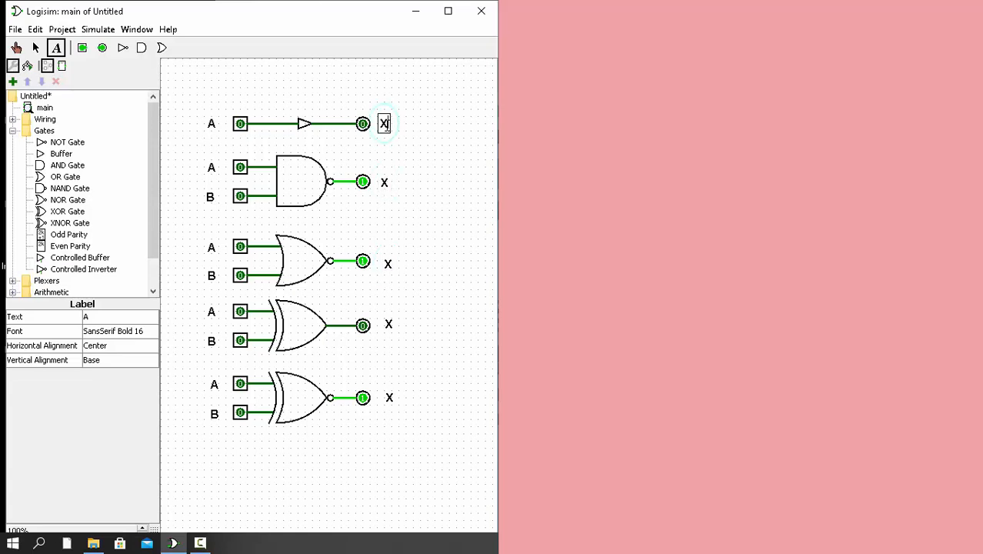
# - Move the whole buffer circuit with its labels upward, away from the NAND gate, and add the text BUFFER Gate centred beneath the buffer
pyautogui.click(35, 48)
pyautogui.moveTo(190, 104); pyautogui.dragTo(369, 108)
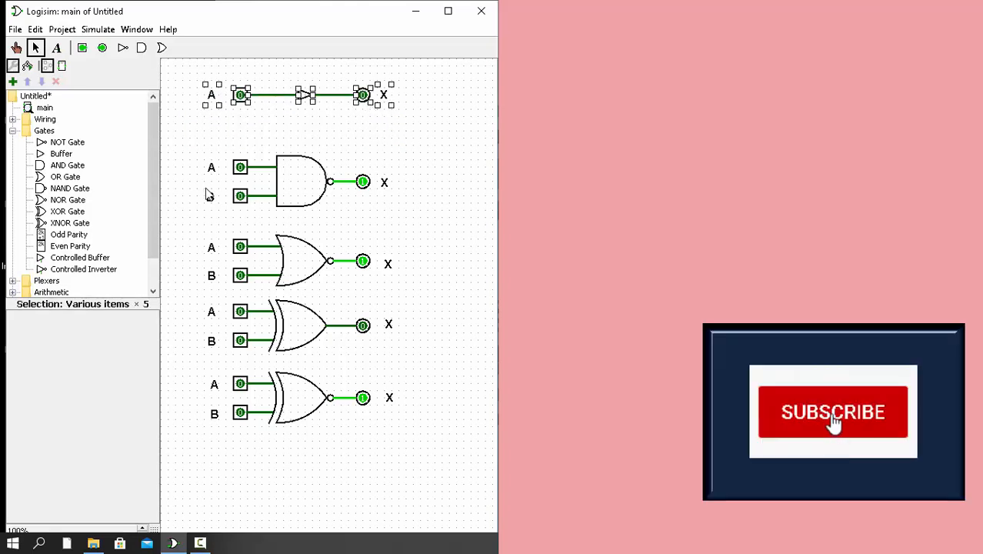
pyautogui.click(56, 47)
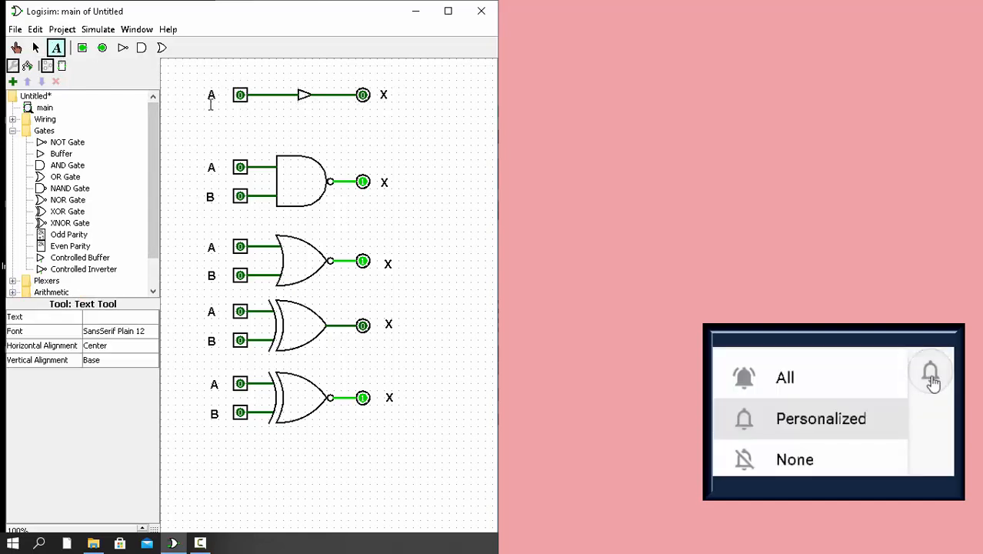
pyautogui.click(259, 115)
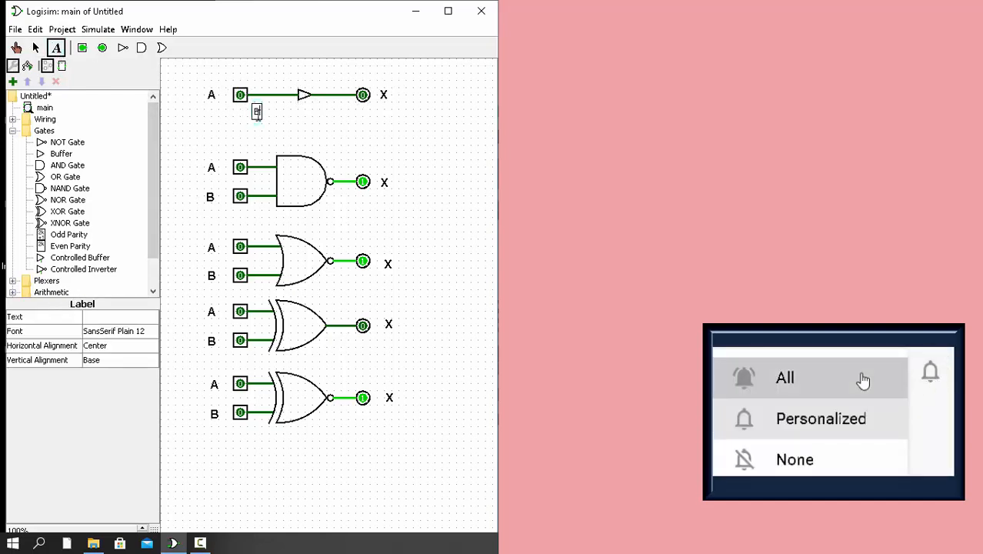
pyautogui.write('BUFFER')
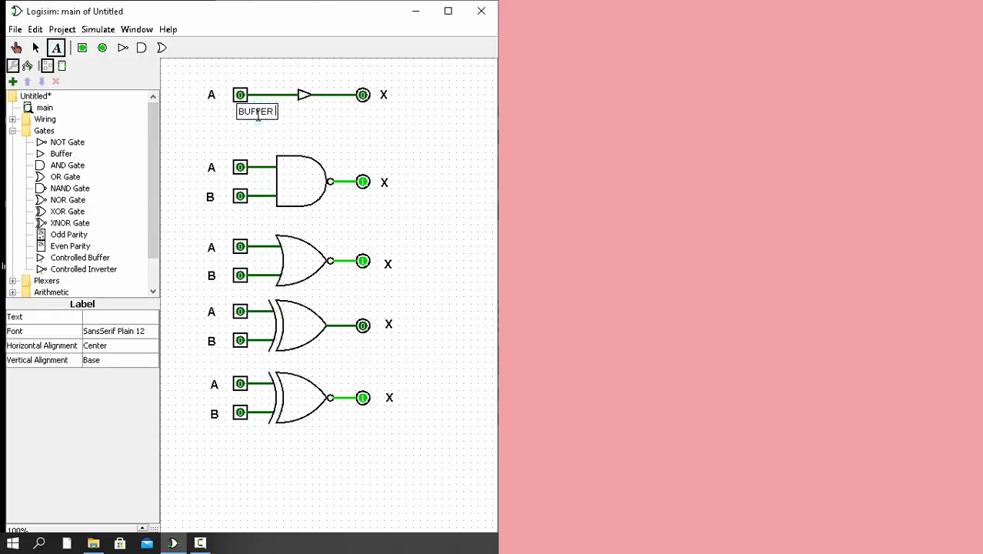
pyautogui.write(' Gate')
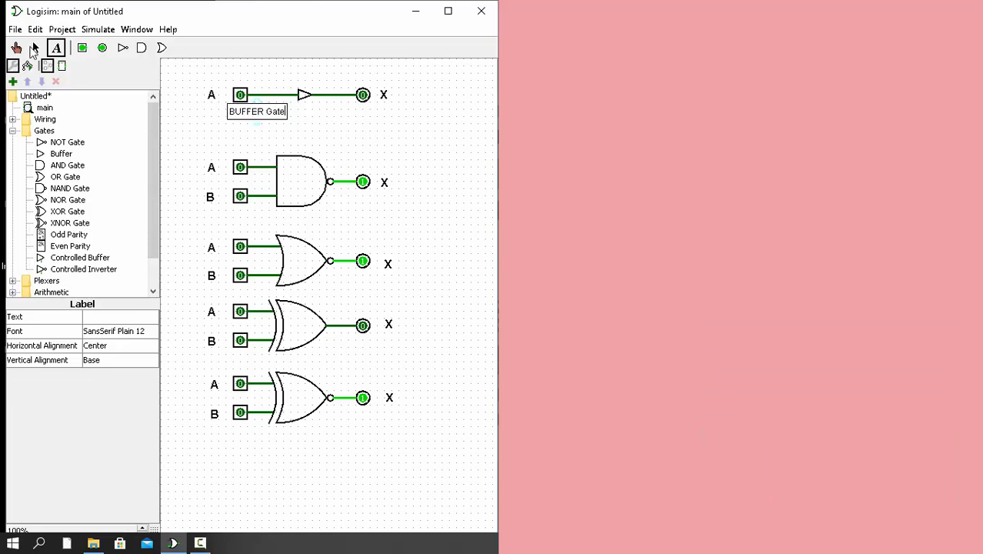
pyautogui.click(34, 48)
pyautogui.moveTo(256, 122); pyautogui.dragTo(304, 124)
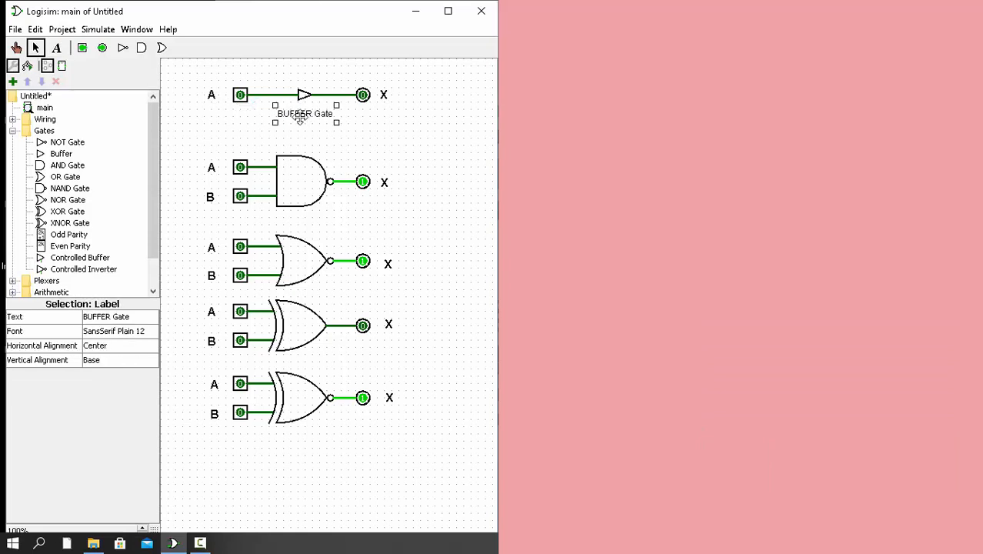
# - Set the Text tool's font for new labels to SansSerif Bold 16
pyautogui.click(55, 48)
pyautogui.click(99, 331)
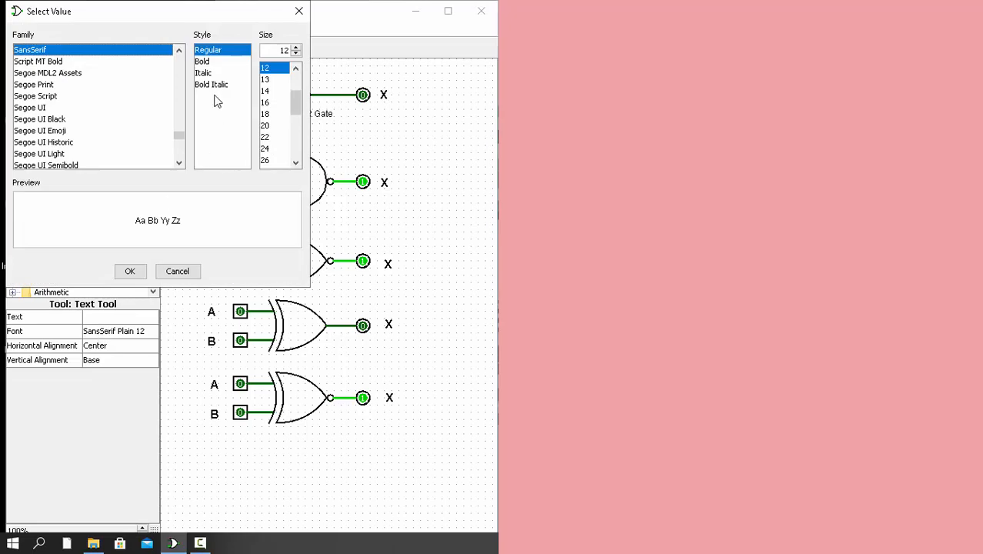
pyautogui.click(209, 62)
pyautogui.click(269, 102)
pyautogui.click(130, 271)
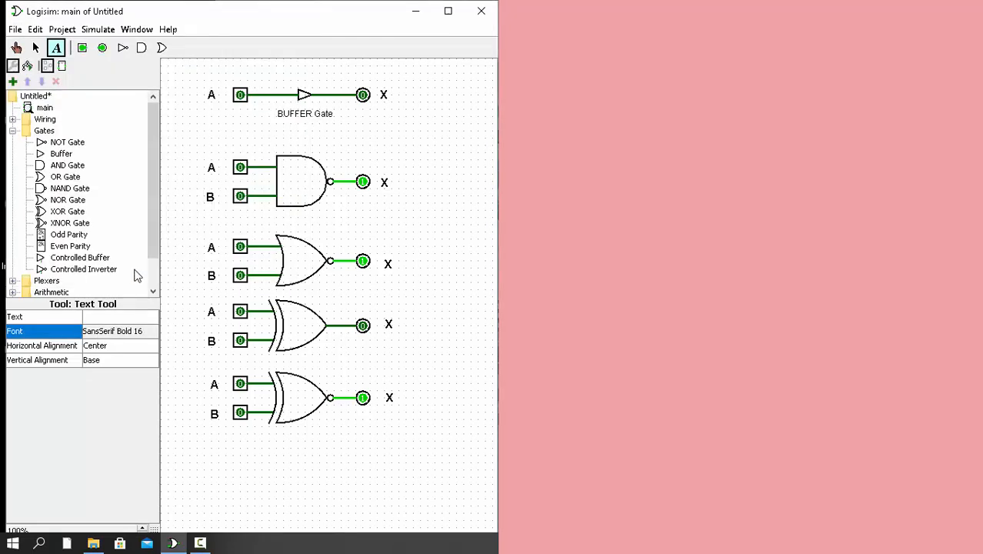
# - Change the font of the BUFFER Gate caption to SansSerif Bold 16
pyautogui.click(305, 113)
pyautogui.hotkey('ctrl', 'a')
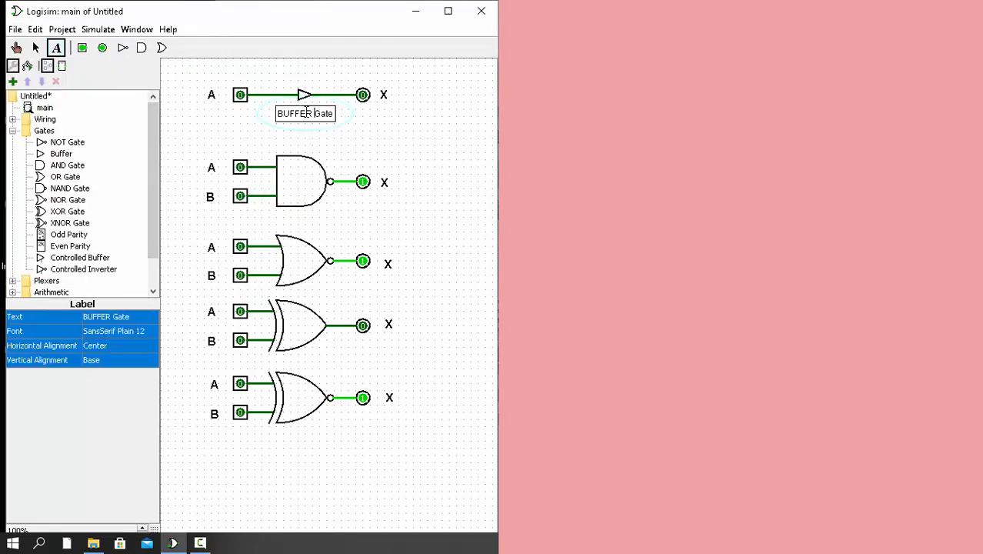
pyautogui.click(128, 330)
pyautogui.click(209, 61)
pyautogui.click(269, 103)
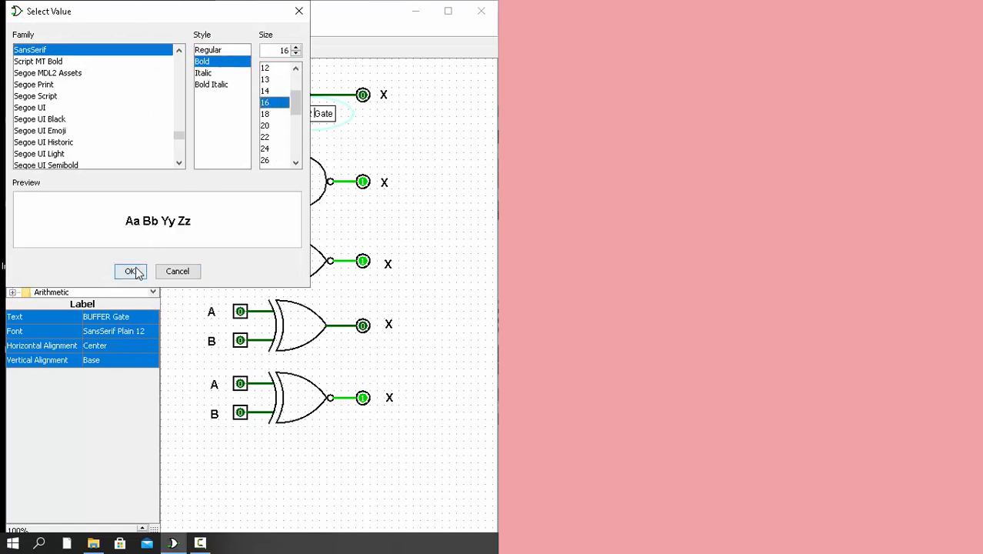
pyautogui.click(131, 271)
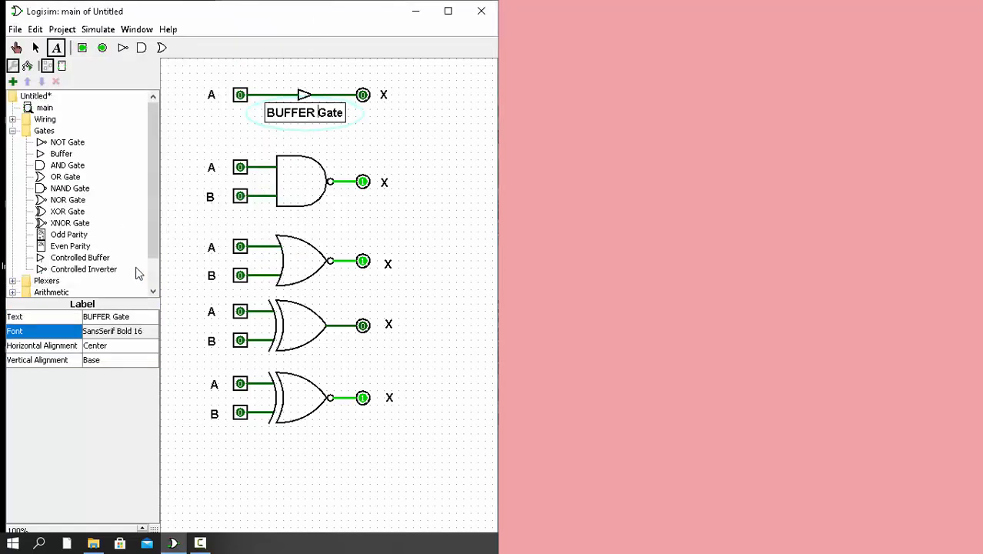
# - Move the whole NAND circuit with its labels up towards the buffer caption and add the text NAND Gate centred beneath the gate
pyautogui.click(34, 50)
pyautogui.moveTo(407, 216); pyautogui.dragTo(174, 144)
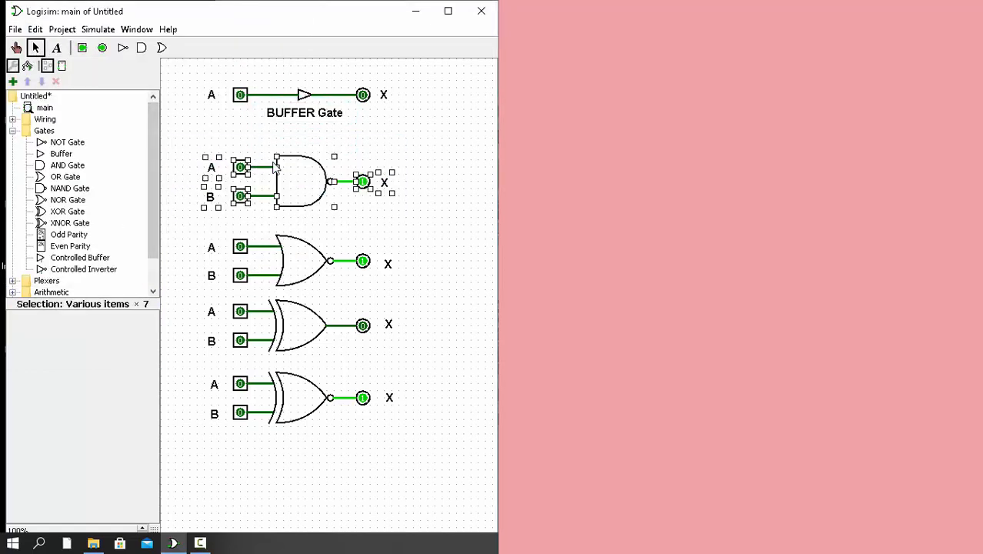
pyautogui.moveTo(275, 168); pyautogui.dragTo(281, 141)
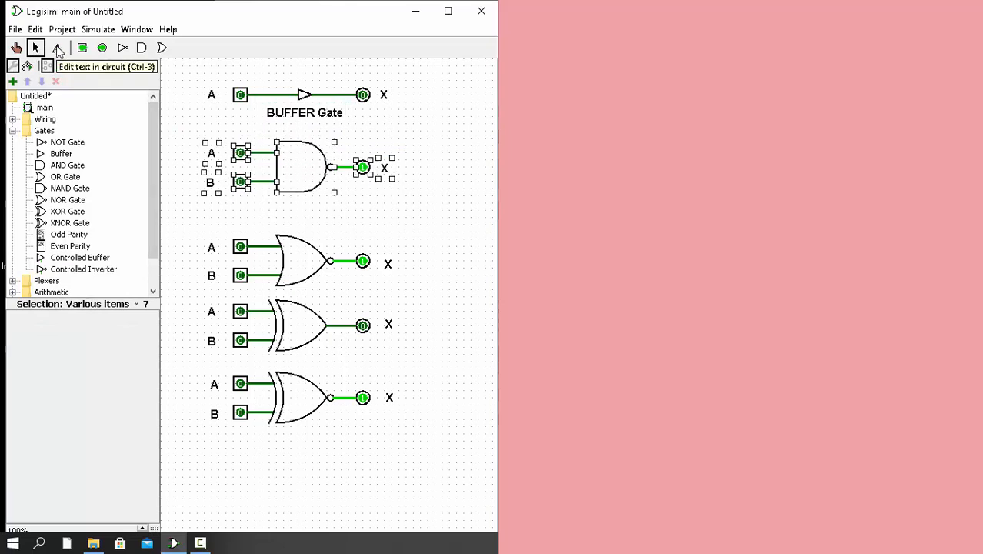
pyautogui.click(57, 47)
pyautogui.click(249, 204)
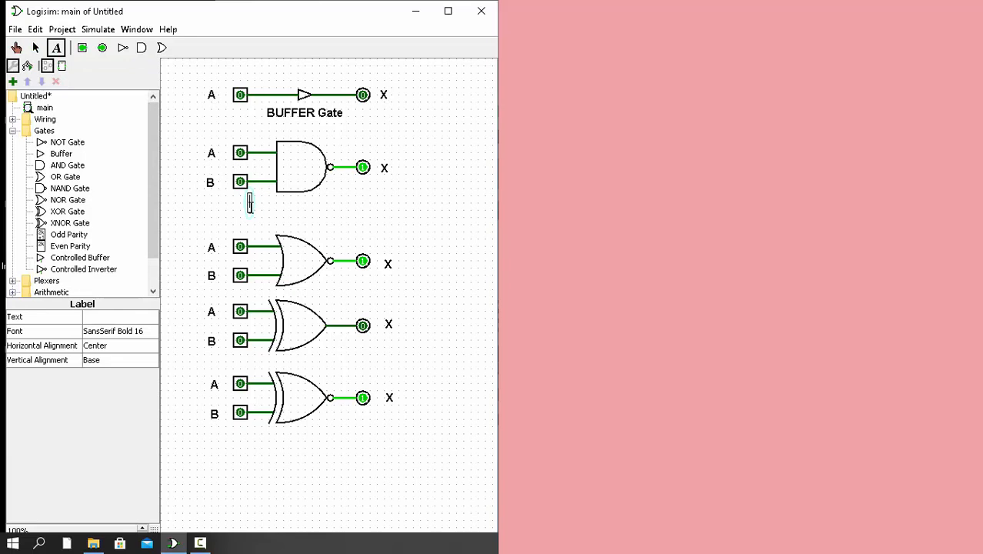
pyautogui.write('NAND Gate')
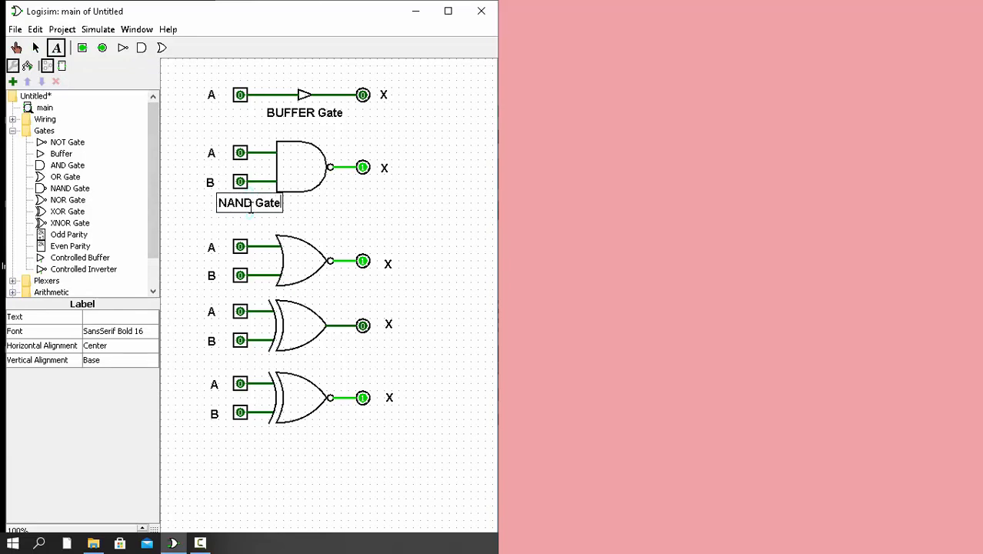
pyautogui.click(34, 48)
pyautogui.moveTo(248, 204); pyautogui.dragTo(299, 212)
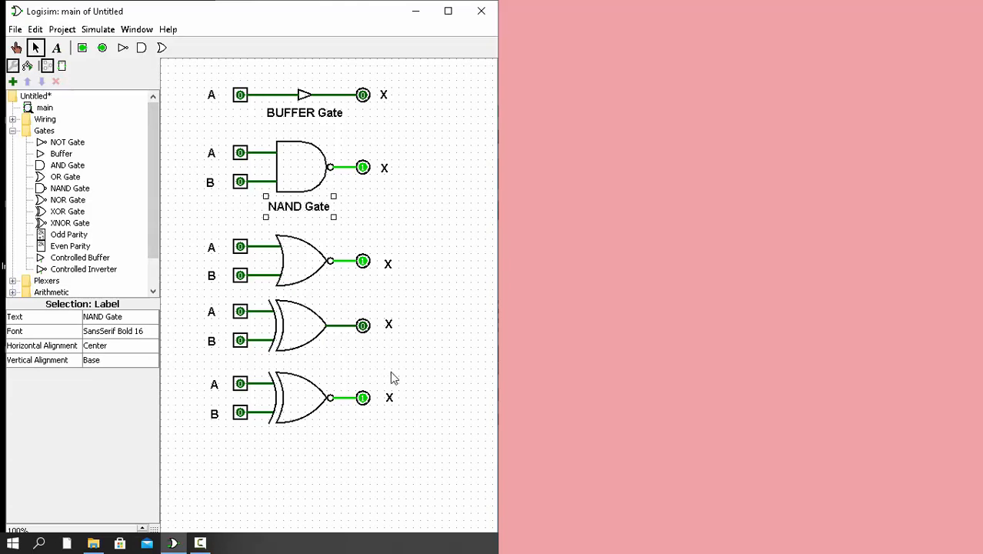
# - Move the XOR and XNOR circuits with their labels down and add the text NOR Gate centred beneath the NOR gate
pyautogui.moveTo(430, 440); pyautogui.dragTo(183, 290)
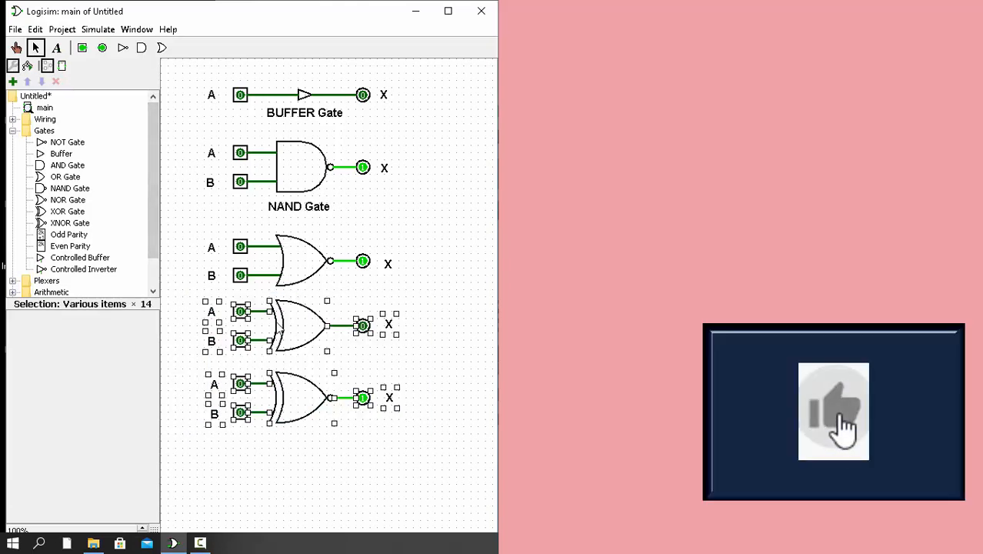
pyautogui.moveTo(282, 328); pyautogui.dragTo(275, 343)
pyautogui.click(57, 48)
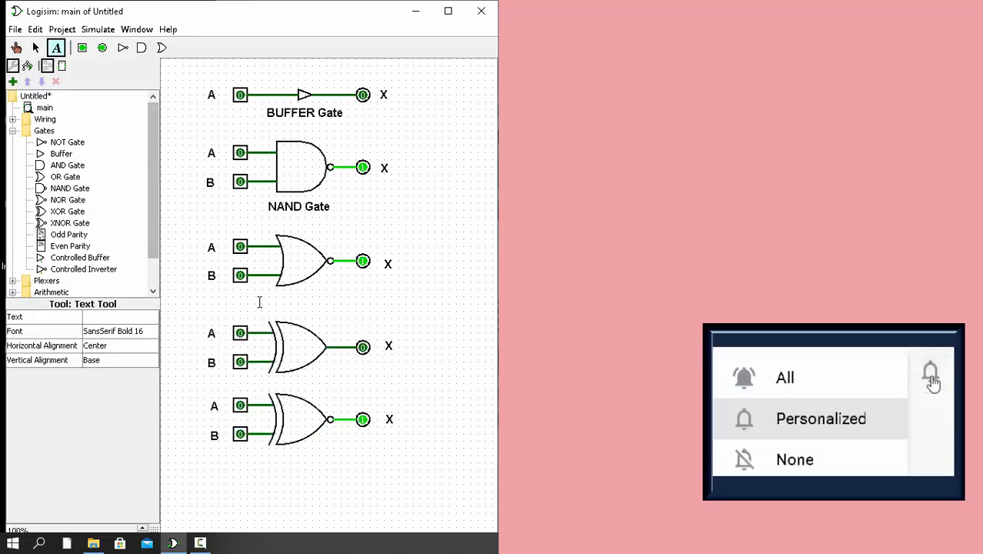
pyautogui.click(259, 296)
pyautogui.write('NOR Gate')
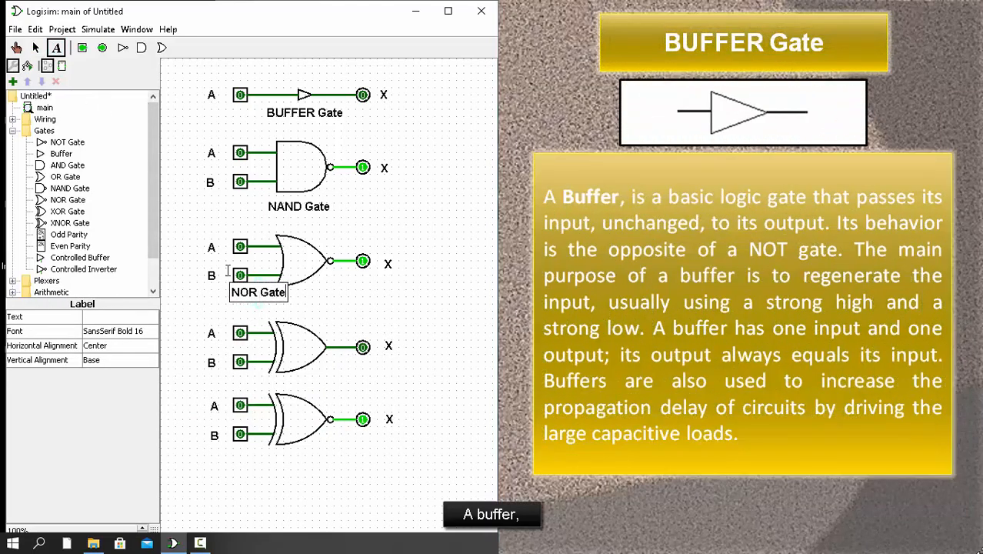
pyautogui.click(36, 48)
pyautogui.moveTo(270, 292); pyautogui.dragTo(307, 298)
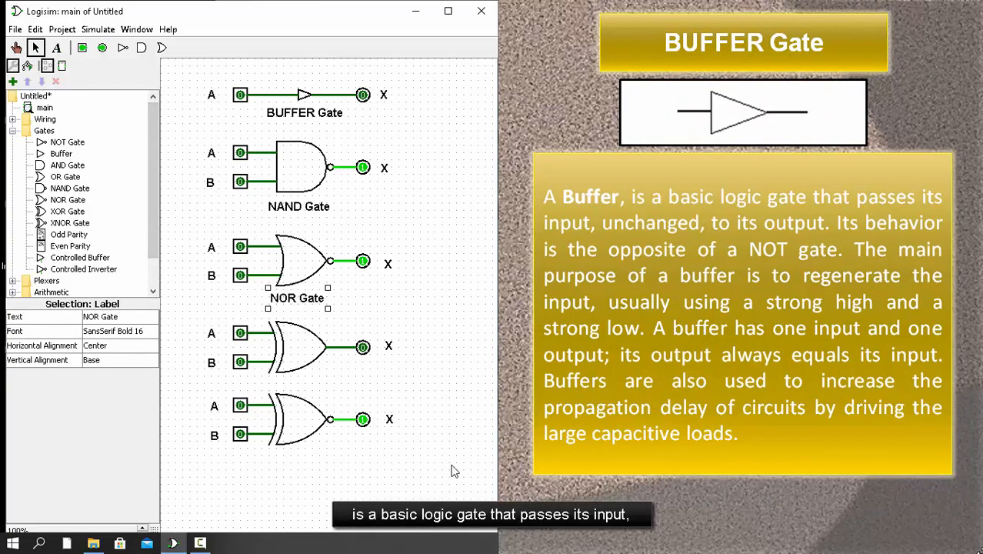
# - Move the XNOR circuit with its labels further down and add the text XOR Gate beneath the XOR gate
pyautogui.moveTo(450, 466); pyautogui.dragTo(129, 375)
pyautogui.moveTo(278, 405); pyautogui.dragTo(279, 426)
pyautogui.hotkey('ctrl', '3')
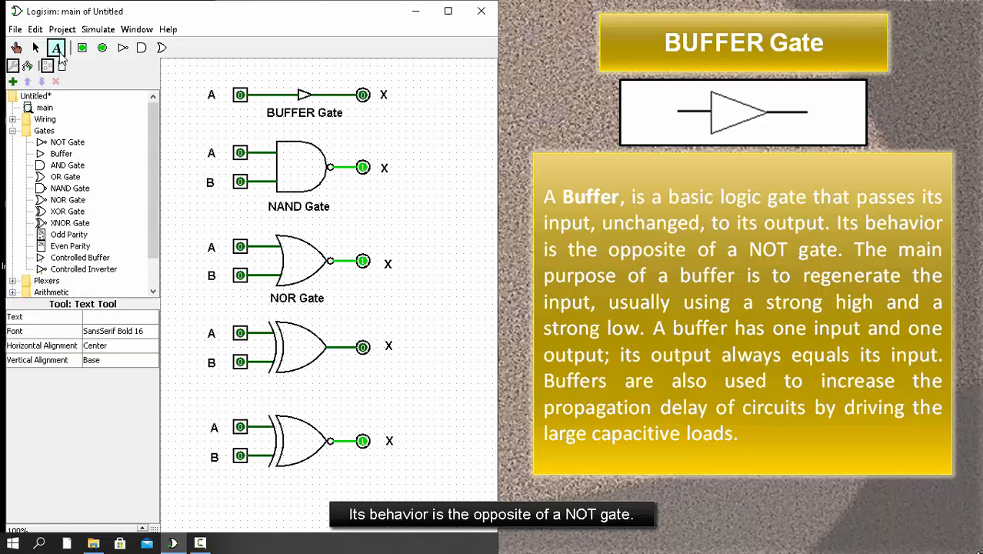
pyautogui.click(277, 388)
pyautogui.write('XOR')
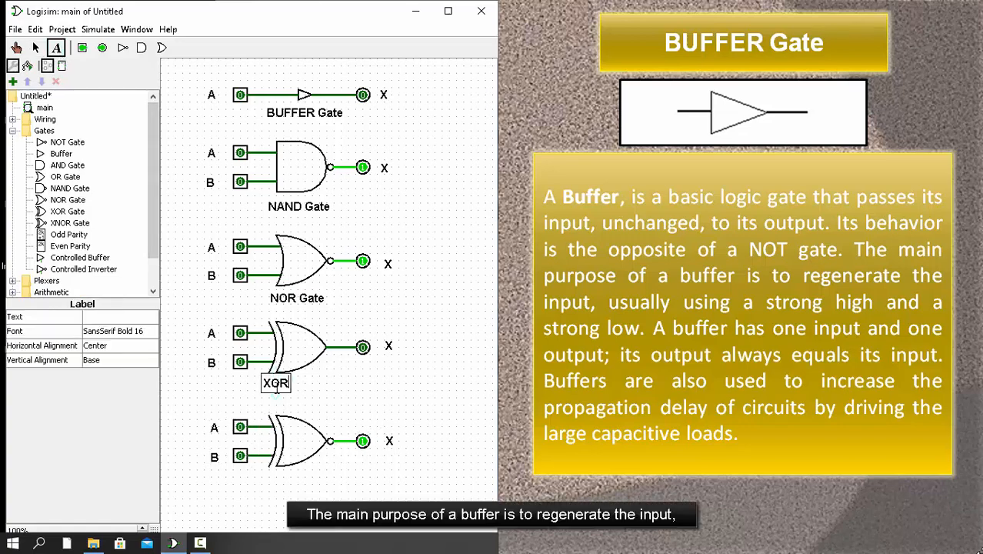
pyautogui.write(' Gate')
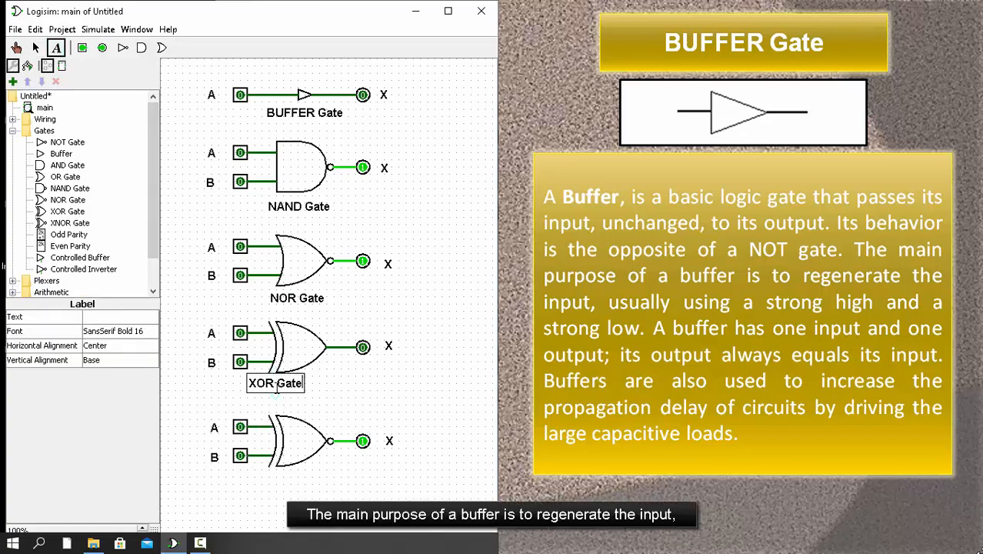
# - Place a copy of the XOR Gate caption beneath the XNOR gate and change its text to XNOR Gate
pyautogui.click(37, 48)
pyautogui.click(291, 382)
pyautogui.hotkey('ctrl', 'c')
pyautogui.moveTo(292, 382); pyautogui.dragTo(297, 480)
pyautogui.hotkey('ctrl', 'v')
pyautogui.click(56, 48)
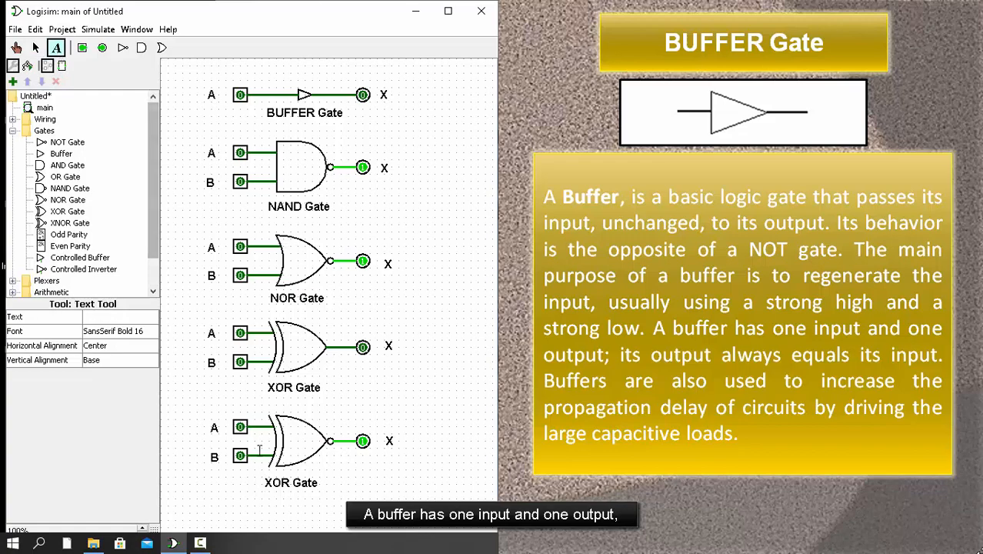
pyautogui.click(274, 482)
pyautogui.write('N')
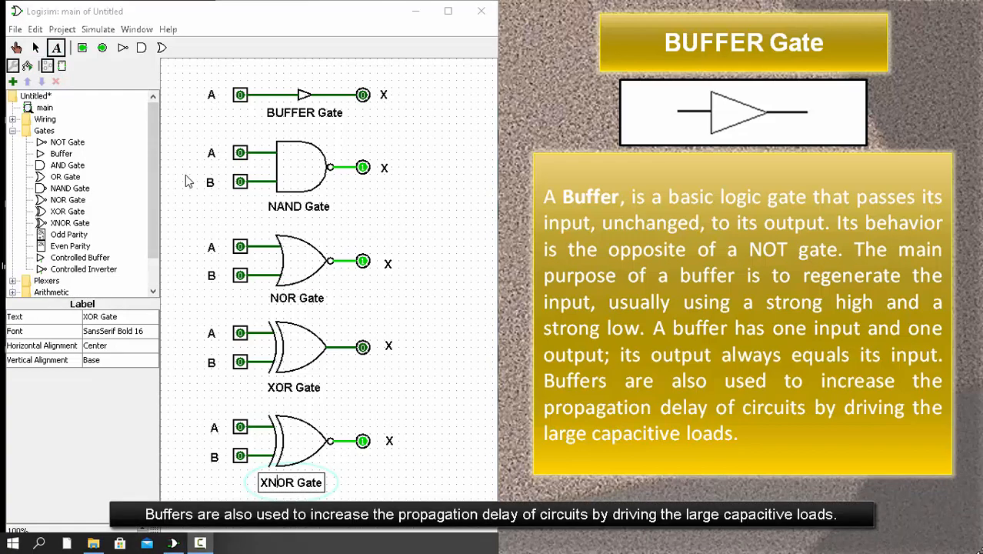
# - Test the buffer by switching its input A to 1 and back to 0
pyautogui.click(16, 48)
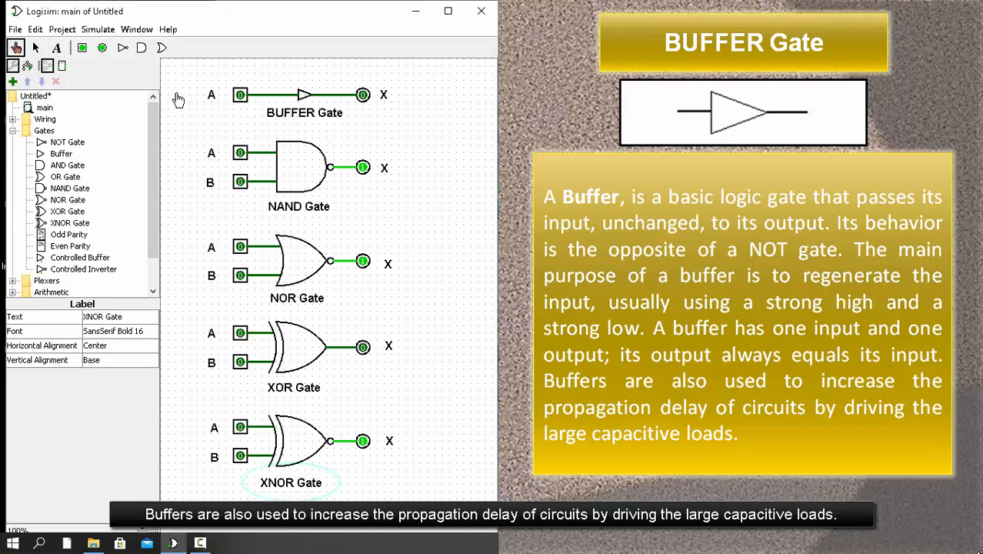
pyautogui.click(239, 98)
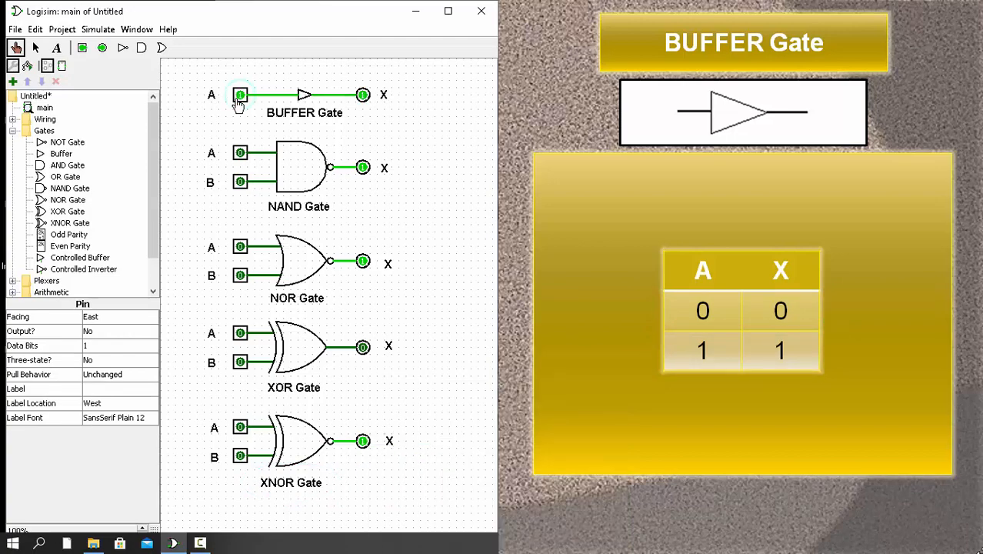
pyautogui.click(240, 97)
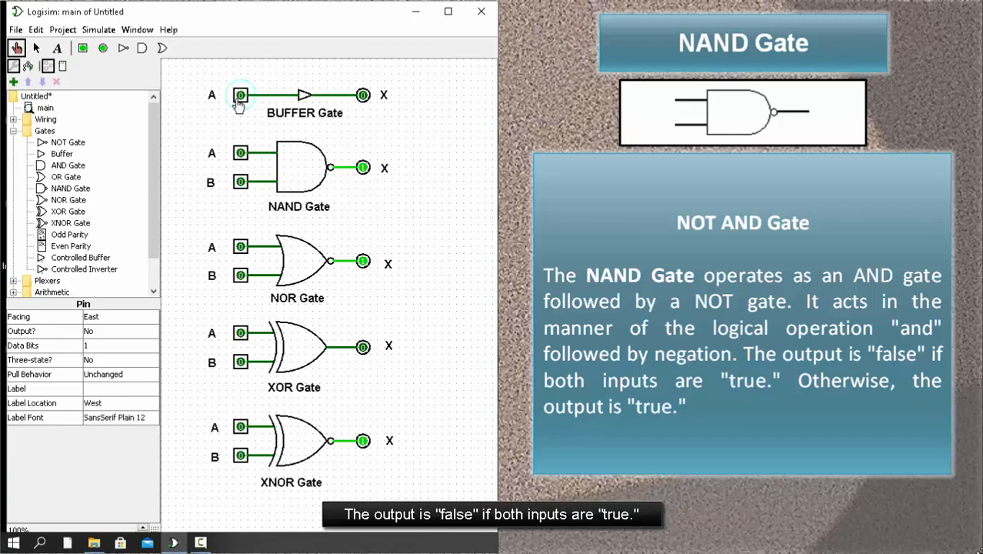
# - Test the NAND gate by switching its inputs A and B through all four combinations, ending with both at 0
pyautogui.click(240, 154)
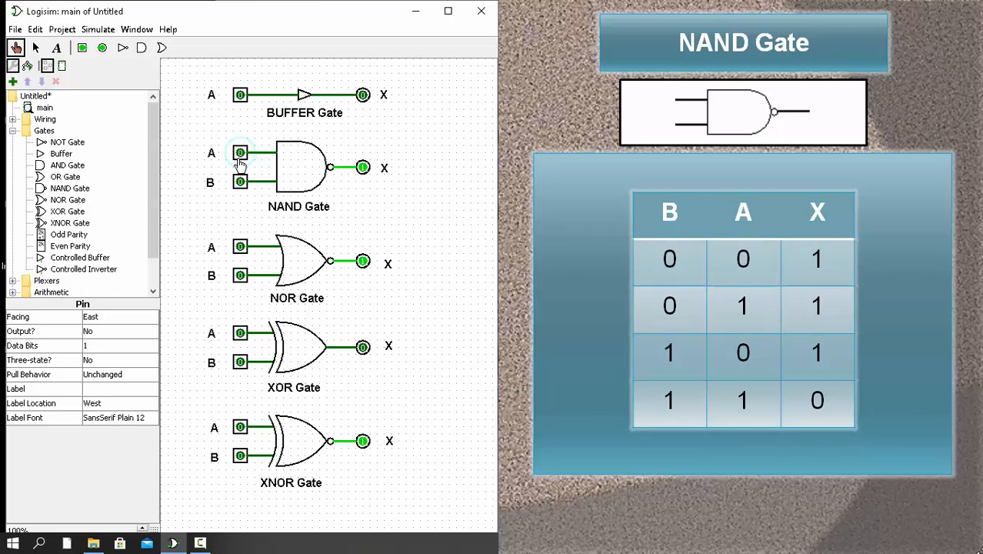
pyautogui.click(239, 185)
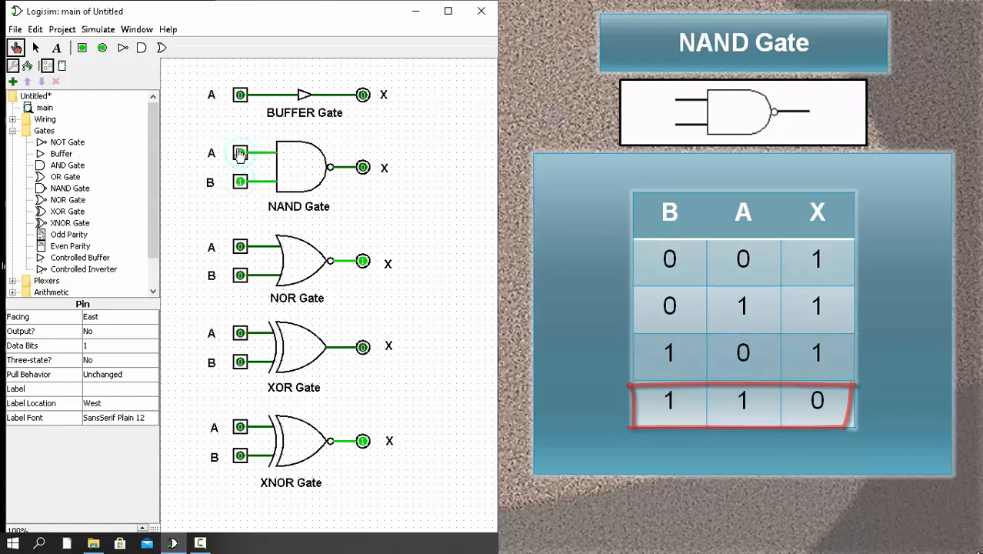
pyautogui.click(240, 154)
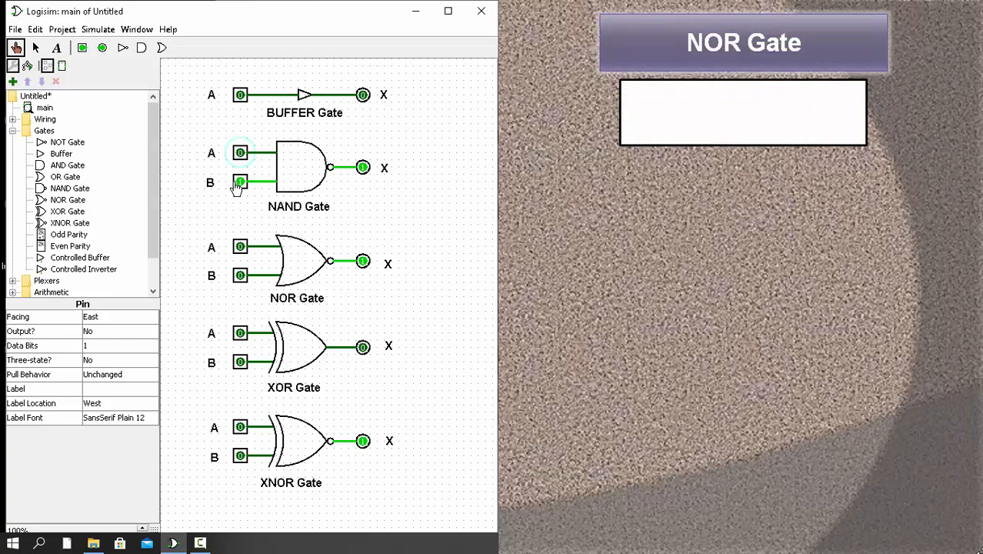
pyautogui.click(240, 183)
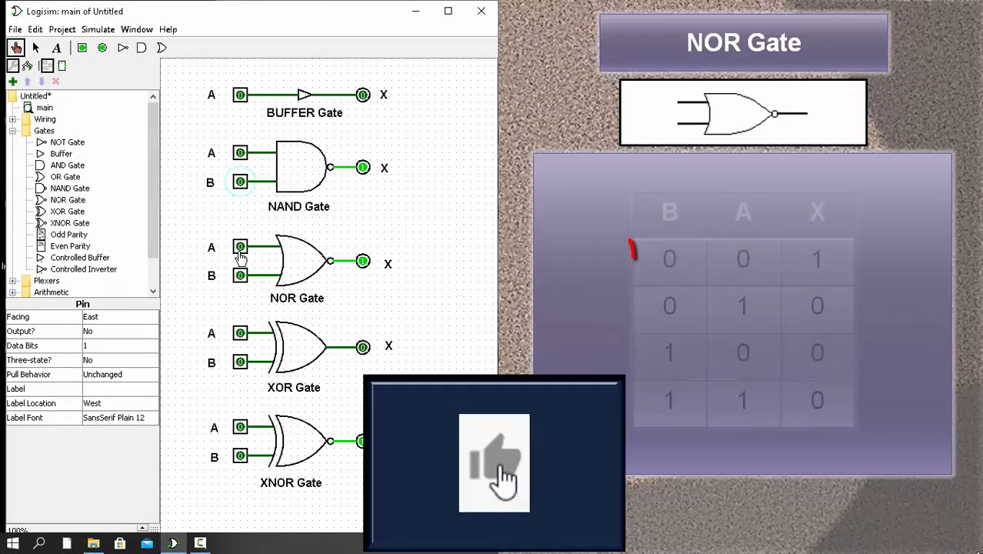
# - Test the NOR gate by switching its inputs A and B through all four combinations, ending with both at 0
pyautogui.click(240, 247)
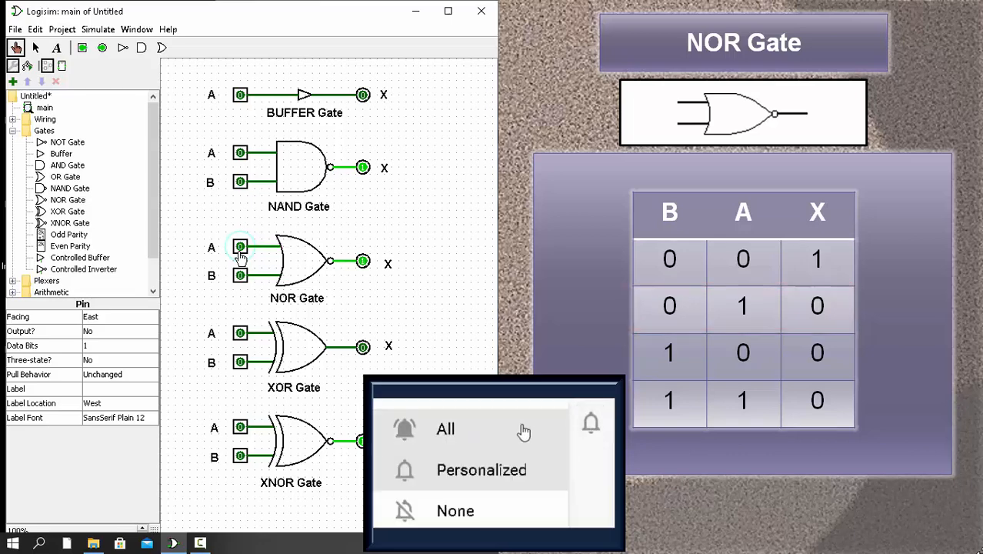
pyautogui.click(240, 275)
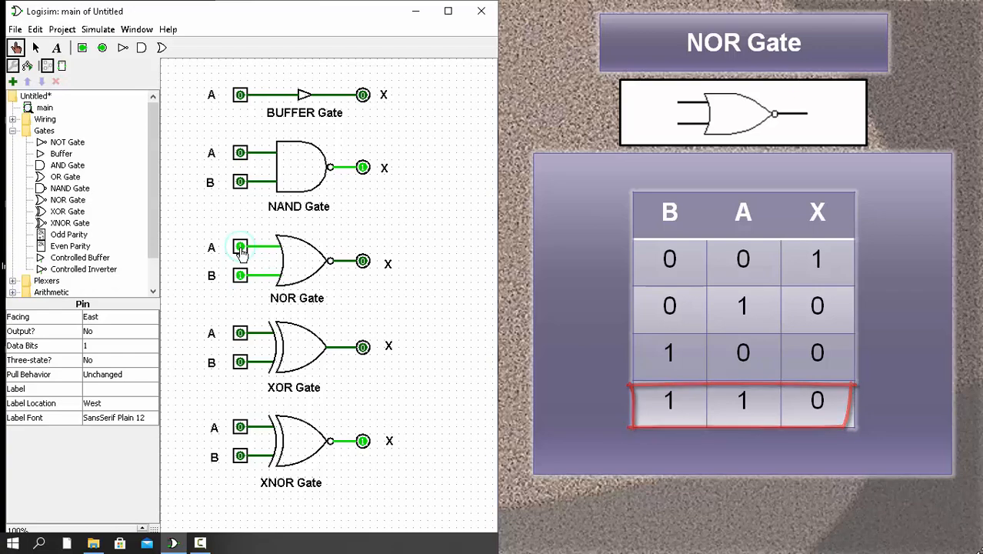
pyautogui.click(240, 247)
pyautogui.click(240, 275)
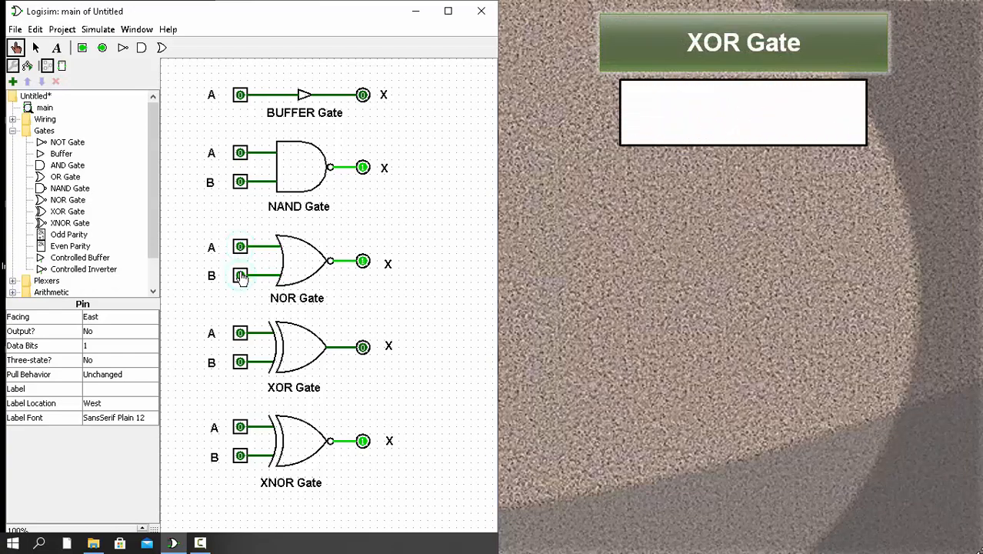